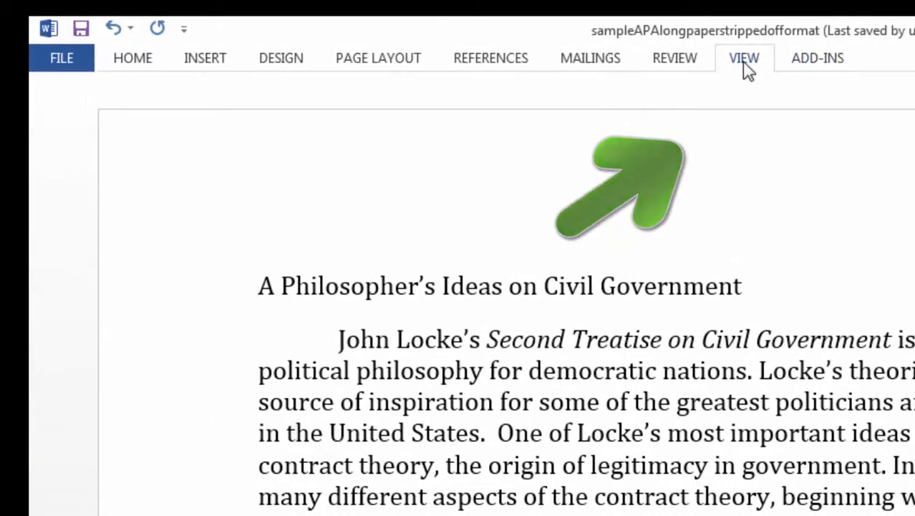
# Turn on the ruler from the View tab, then return to the Home ribbon.
pyautogui.click(745, 64)
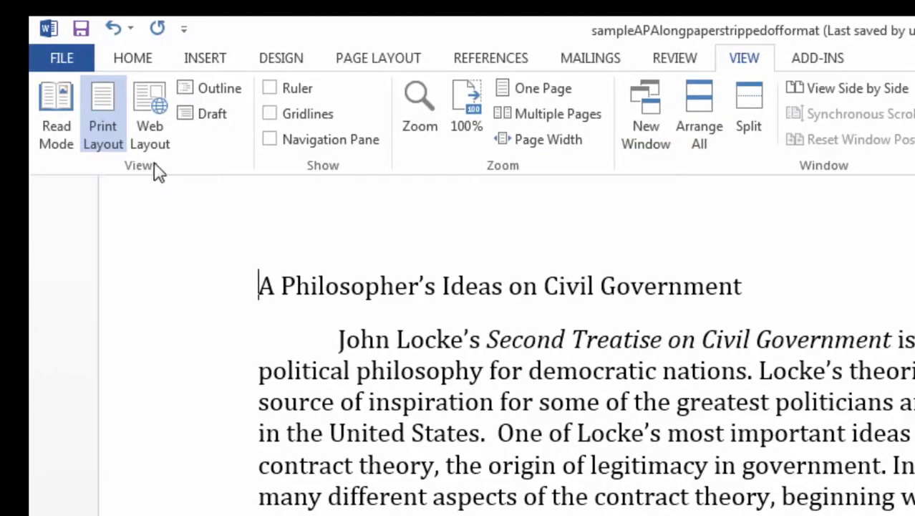
pyautogui.click(269, 88)
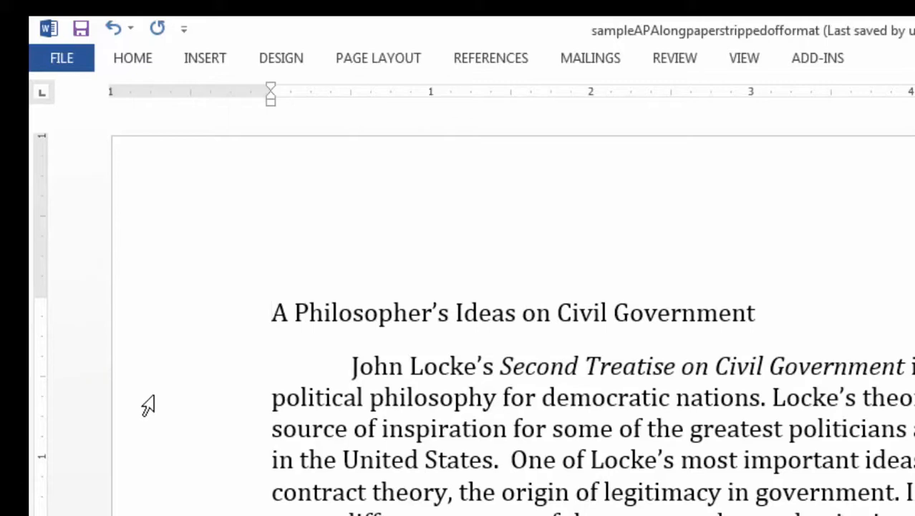
pyautogui.click(132, 60)
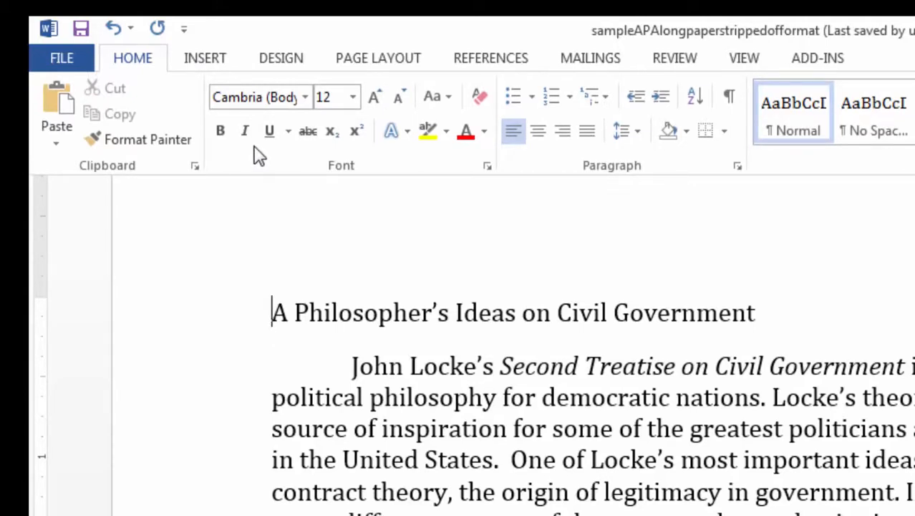
pyautogui.click(132, 63)
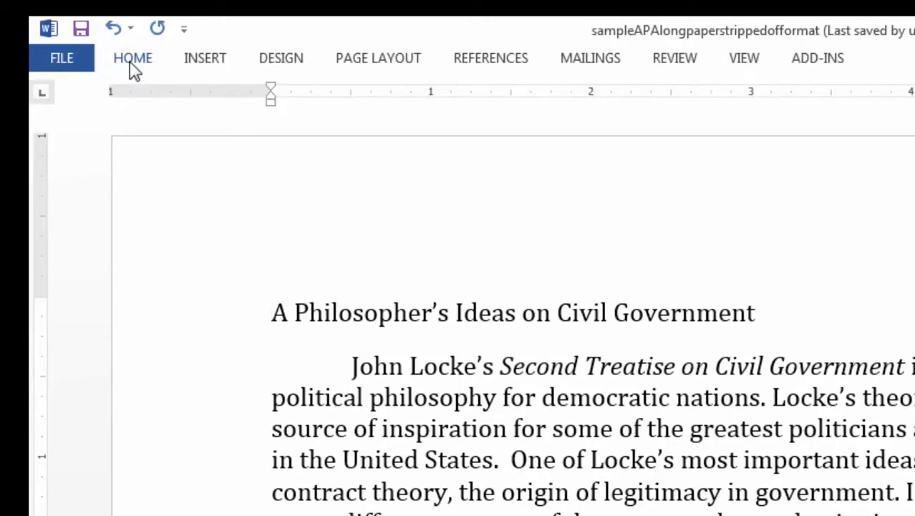
pyautogui.click(132, 63)
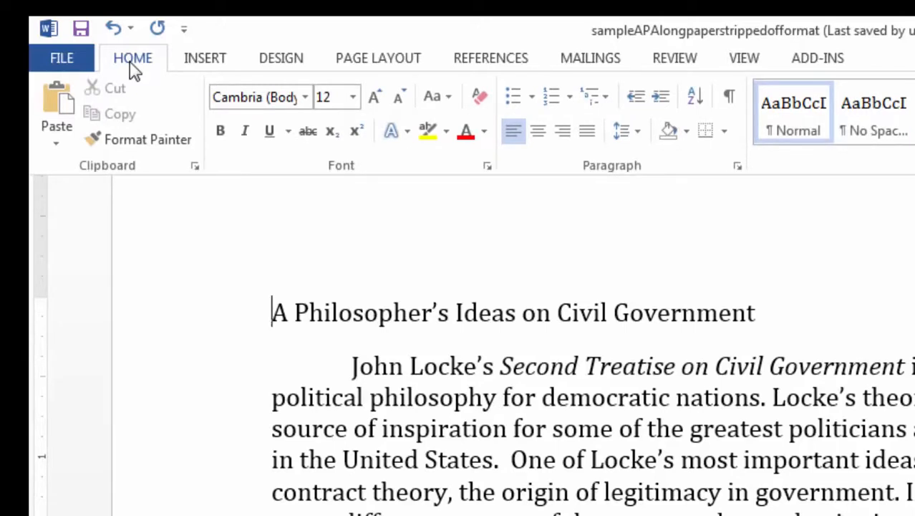
# Confirm 1" top, bottom, left and right margins in Custom Margins.
pyautogui.click(382, 60)
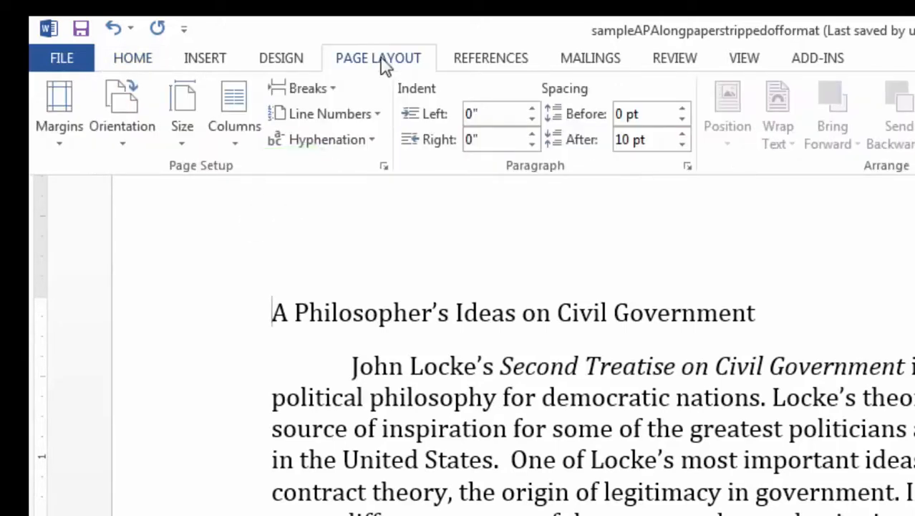
pyautogui.click(63, 103)
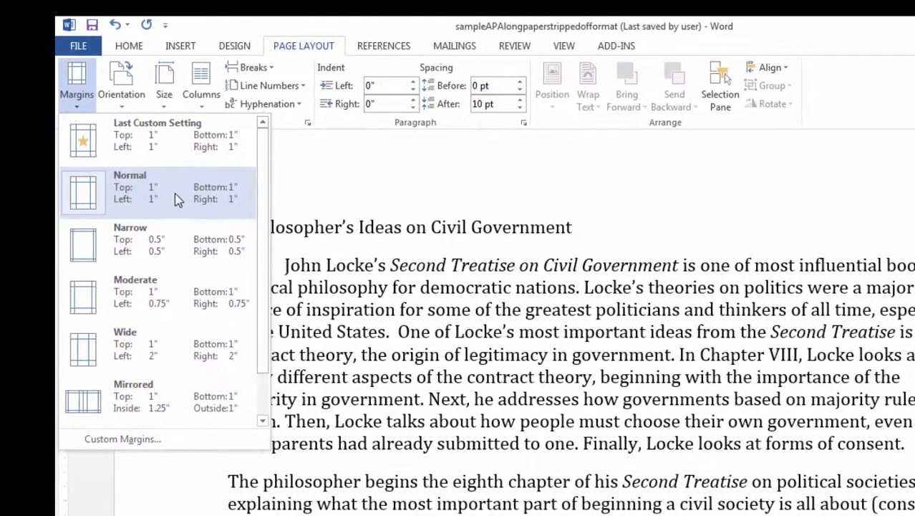
pyautogui.click(144, 439)
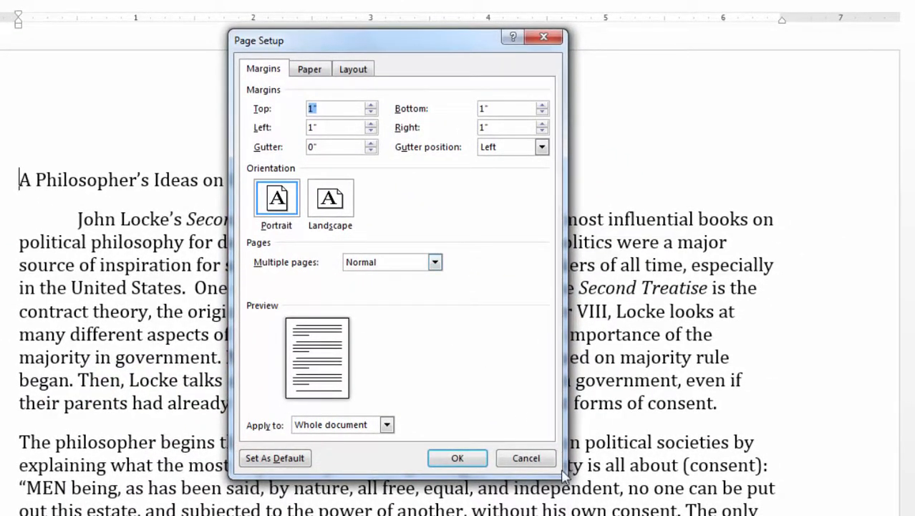
pyautogui.click(462, 458)
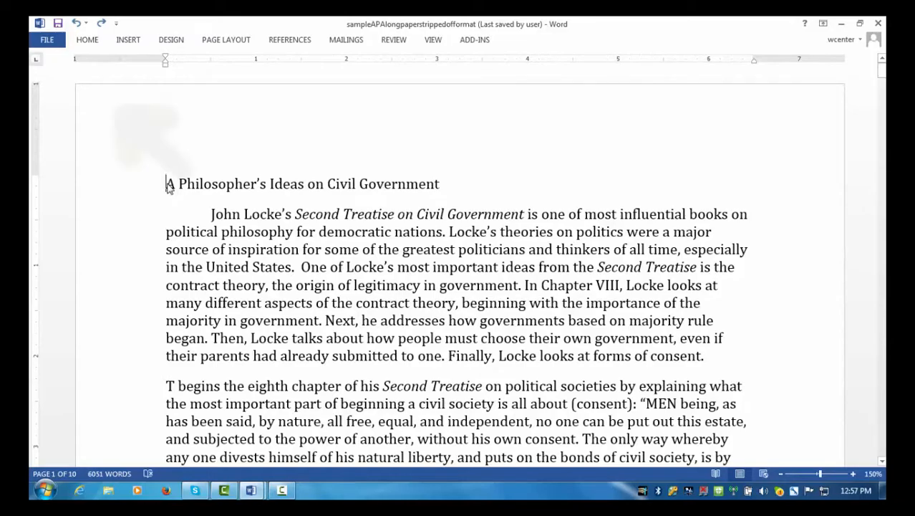
# Select the entire document and set its font to Times New Roman.
pyautogui.click(102, 41)
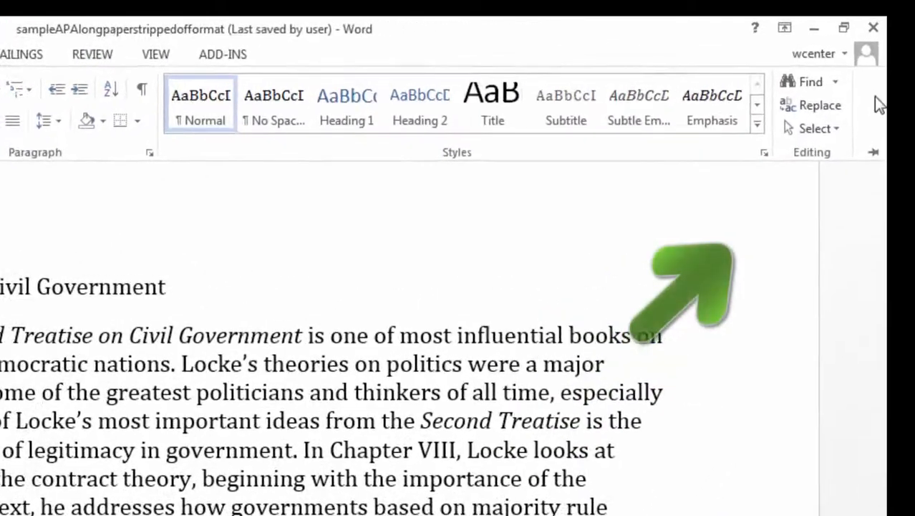
pyautogui.click(833, 128)
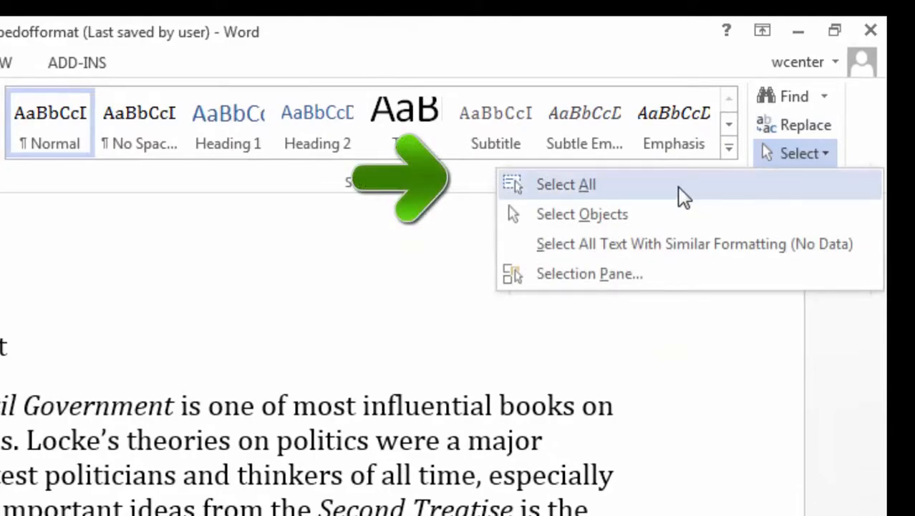
pyautogui.click(716, 156)
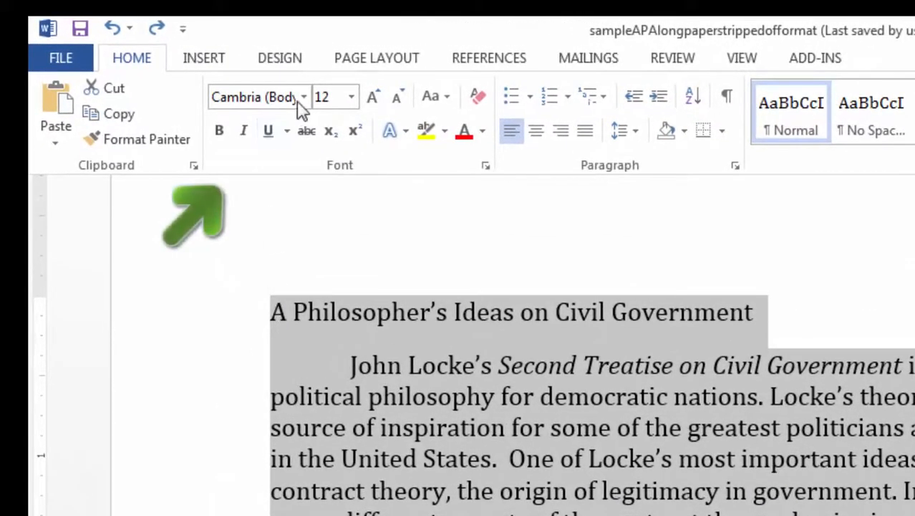
pyautogui.click(269, 97)
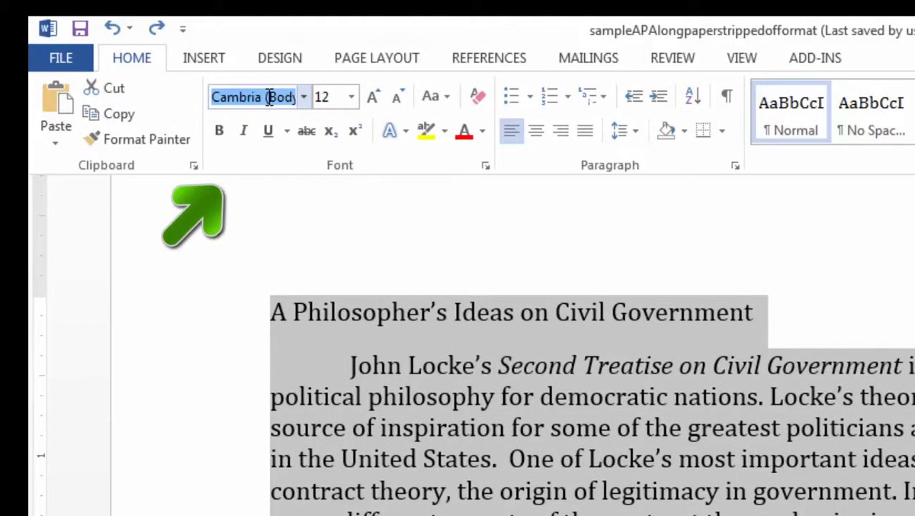
pyautogui.write('Times New Ro')
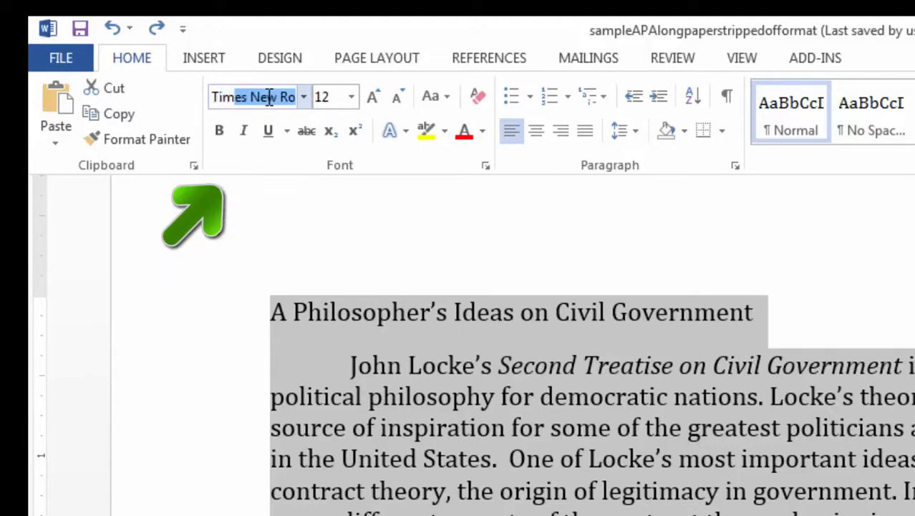
pyautogui.press('Return')
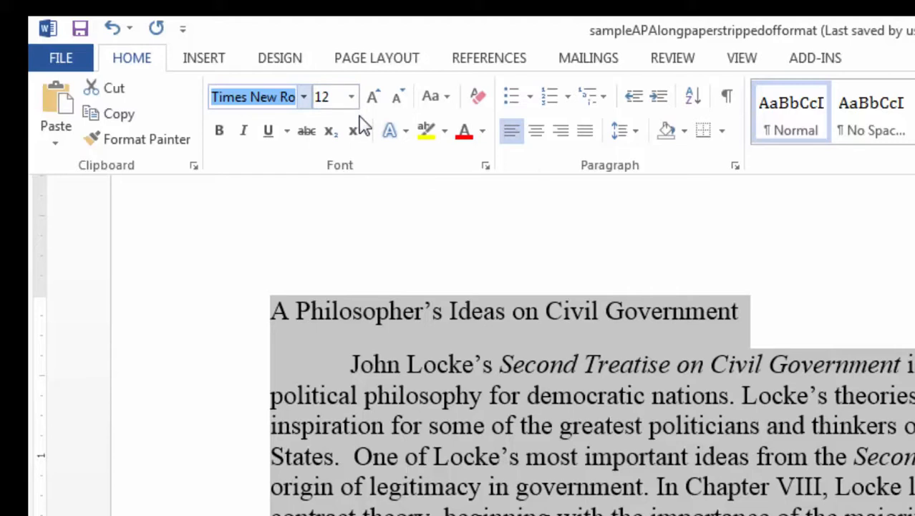
# Make the whole document double-spaced with 0 pt space after paragraphs.
pyautogui.click(635, 141)
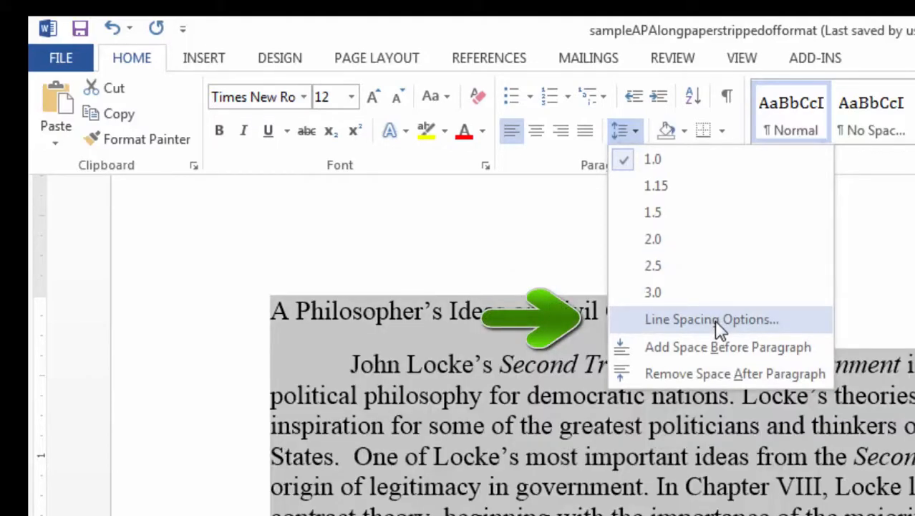
pyautogui.click(714, 319)
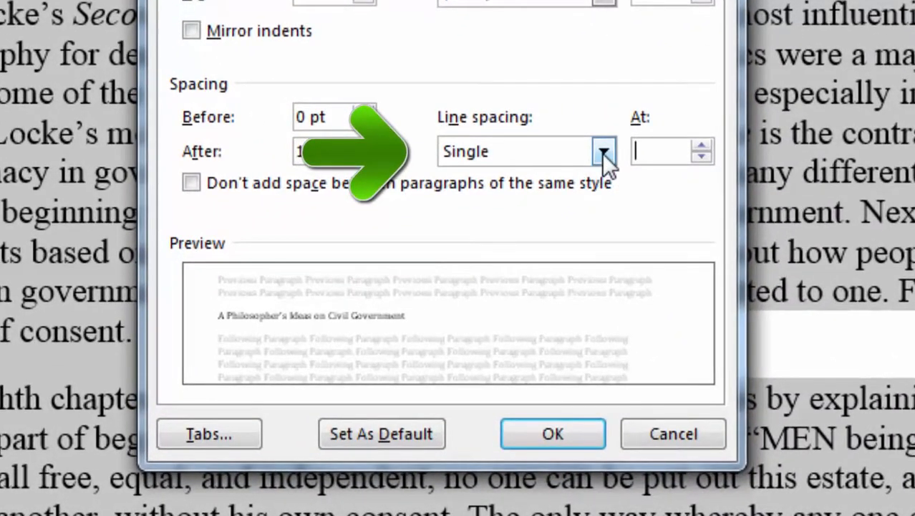
pyautogui.click(604, 151)
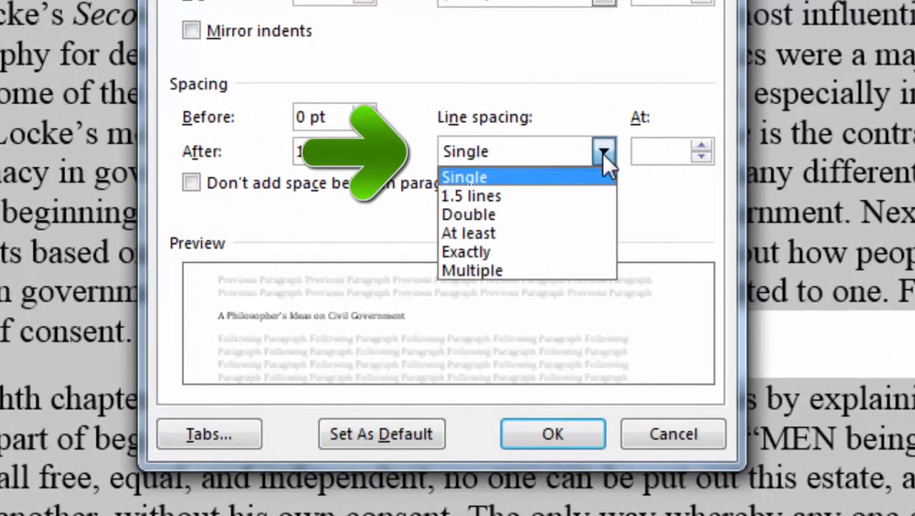
pyautogui.click(560, 215)
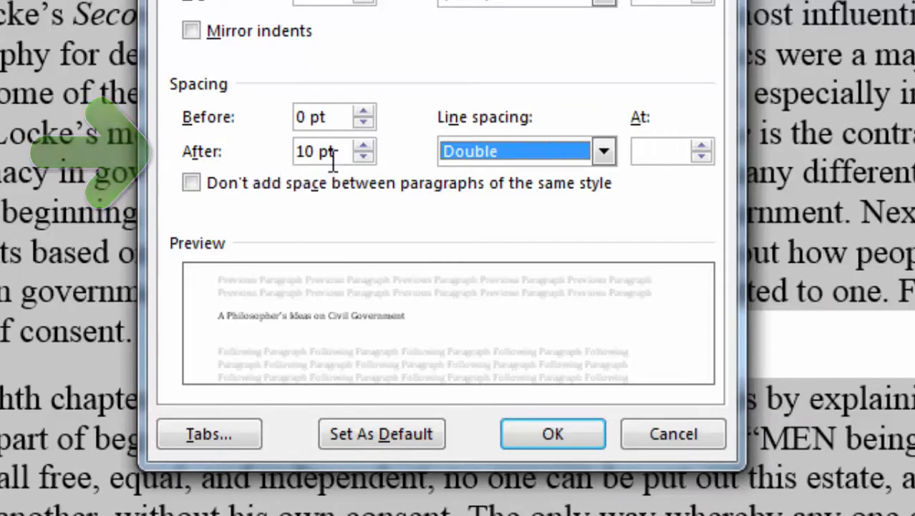
pyautogui.click(361, 157)
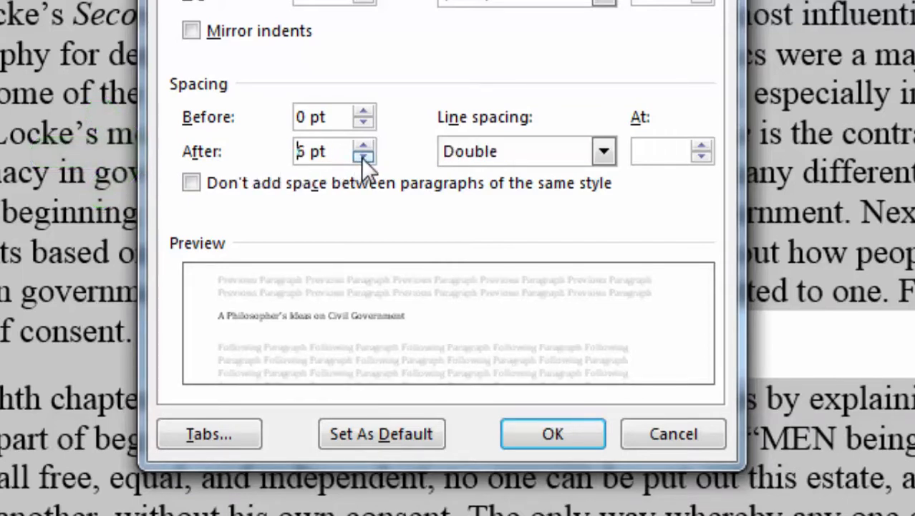
pyautogui.click(362, 157)
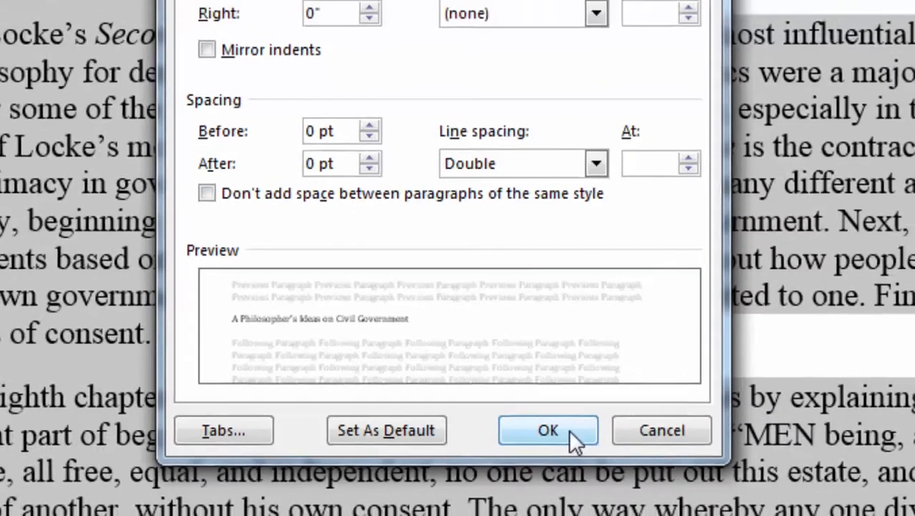
pyautogui.click(573, 432)
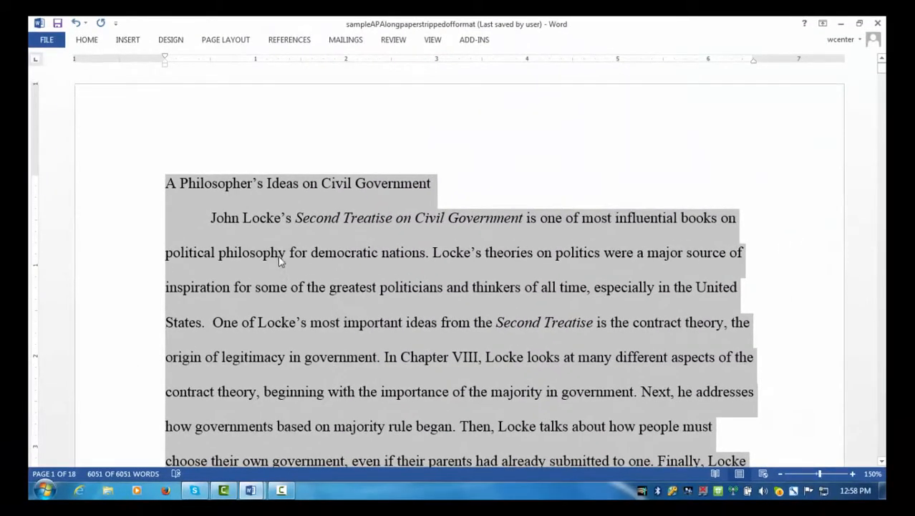
# Deselect the text and scroll back to the title at the top of page 1.
pyautogui.click(170, 188)
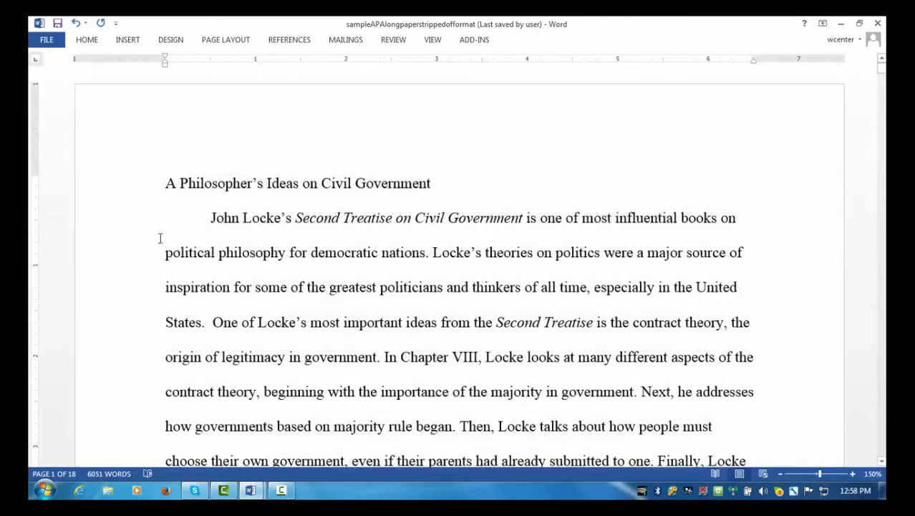
pyautogui.scroll(-2, 433, 247)
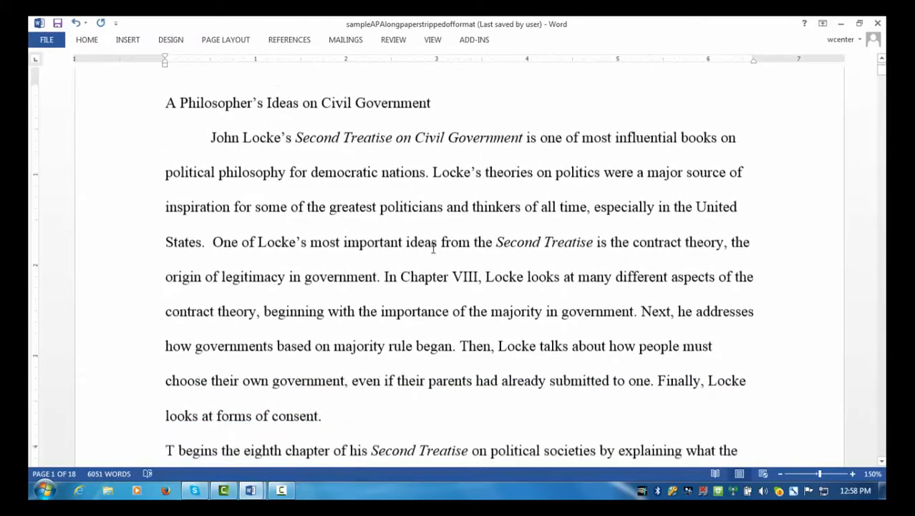
pyautogui.scroll(-7, 433, 247)
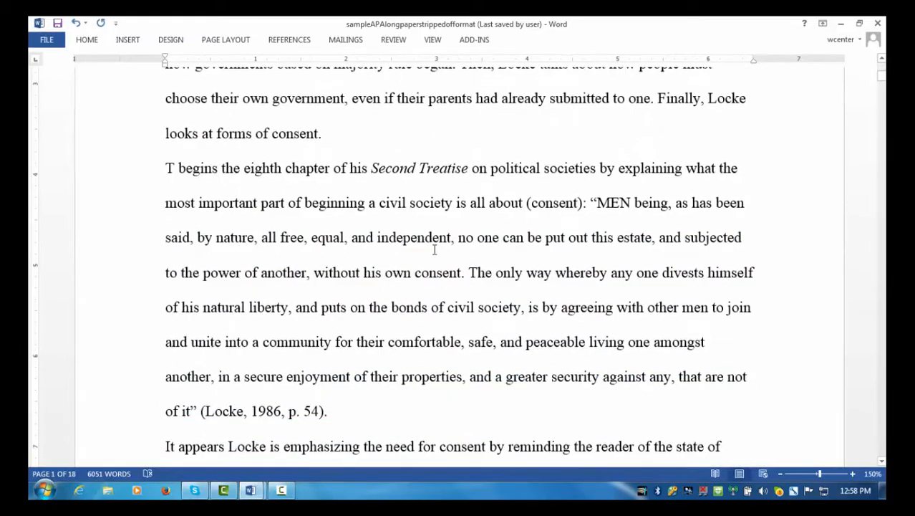
pyautogui.scroll(-4, 434, 250)
pyautogui.scroll(6, 434, 249)
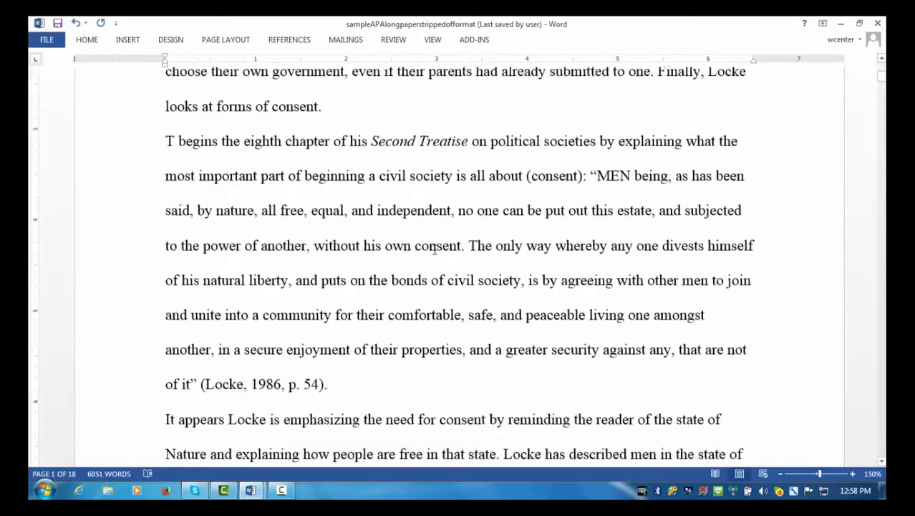
pyautogui.scroll(8, 434, 249)
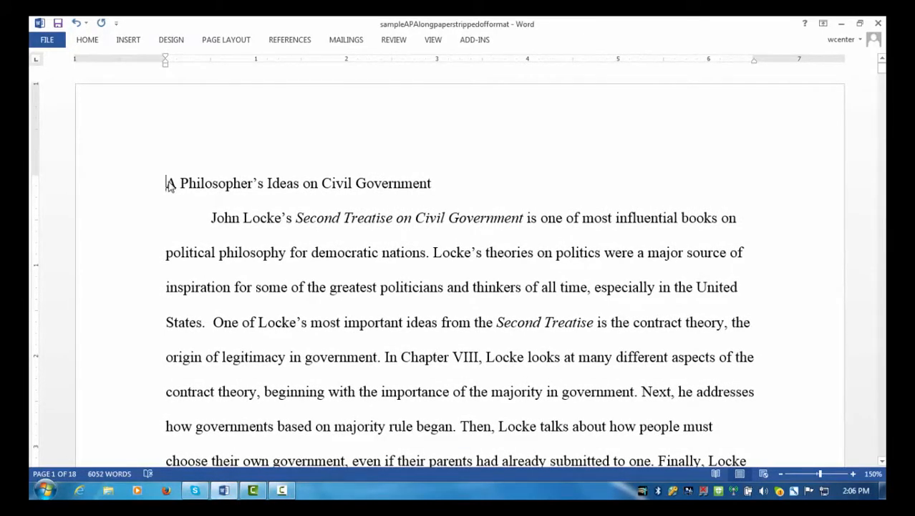
# Centre the paper's title line and place the insertion point before it.
pyautogui.moveTo(166, 184); pyautogui.dragTo(430, 184)
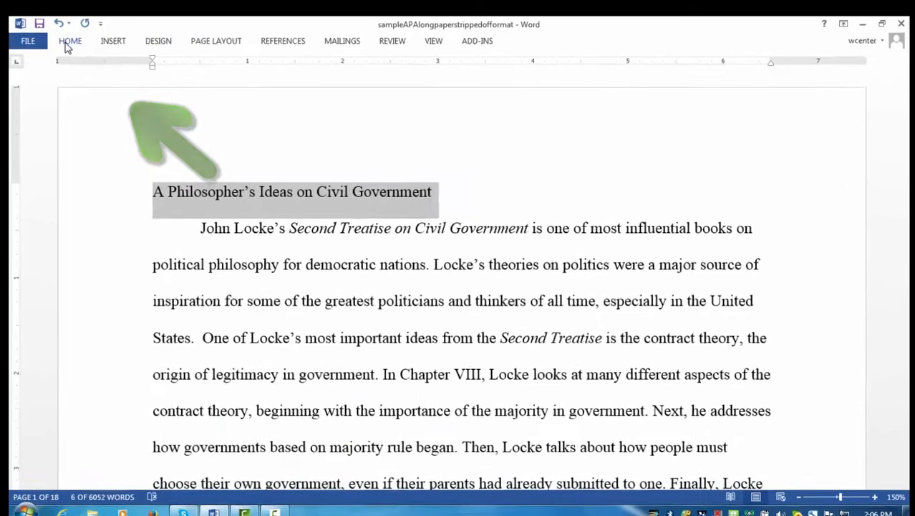
pyautogui.click(86, 41)
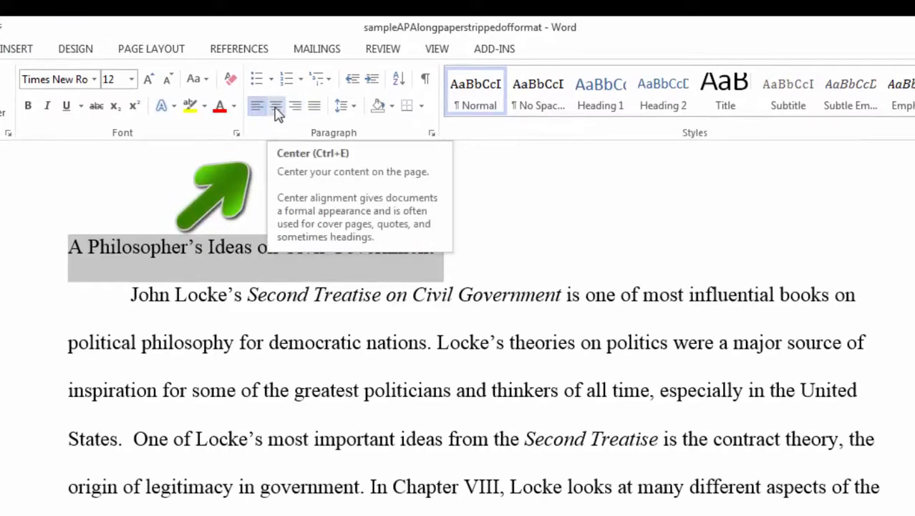
pyautogui.click(276, 108)
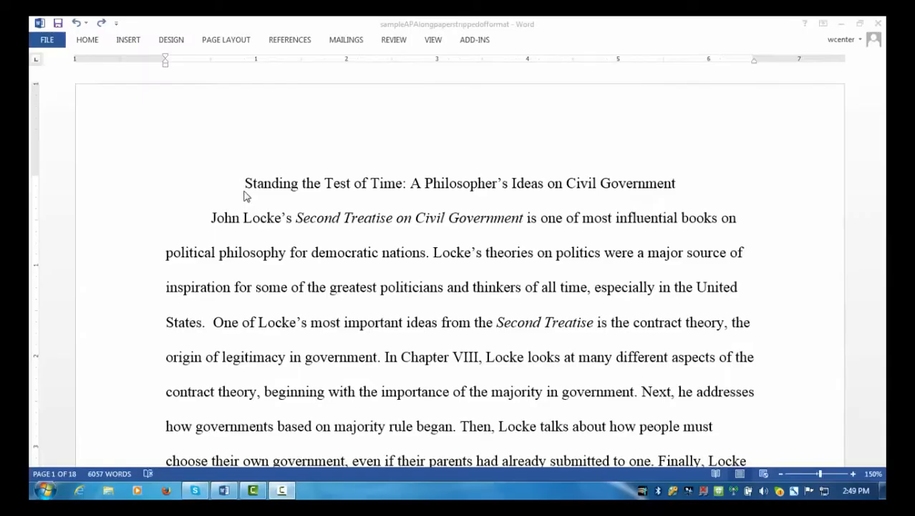
pyautogui.click(246, 195)
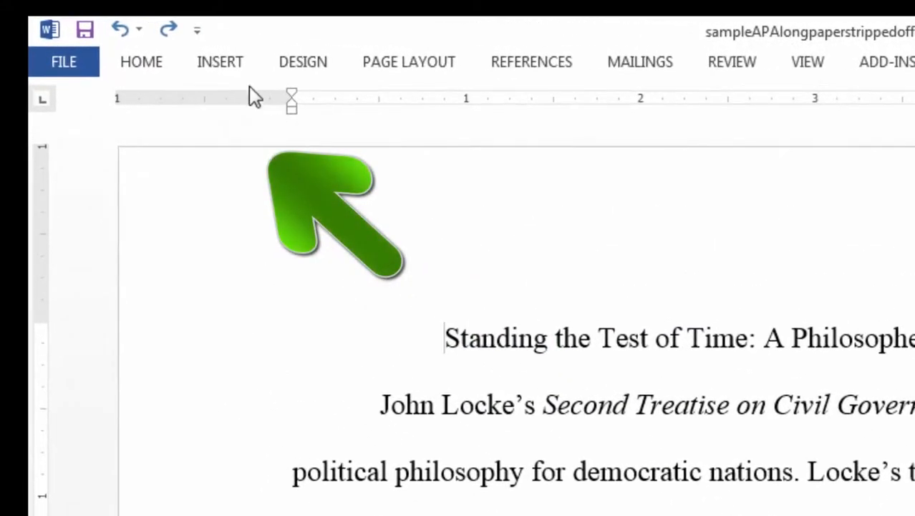
# Insert a page break before the title and hide the white space between pages.
pyautogui.click(227, 66)
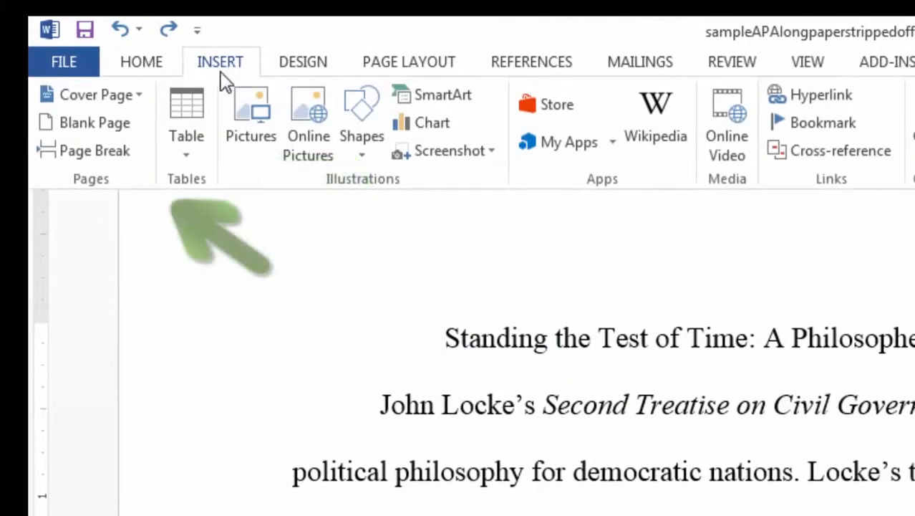
pyautogui.click(118, 149)
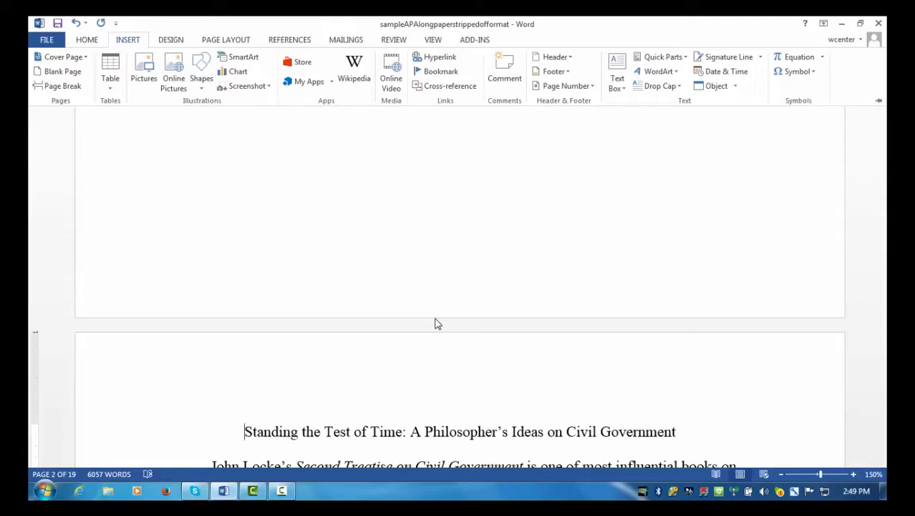
pyautogui.doubleClick(436, 323)
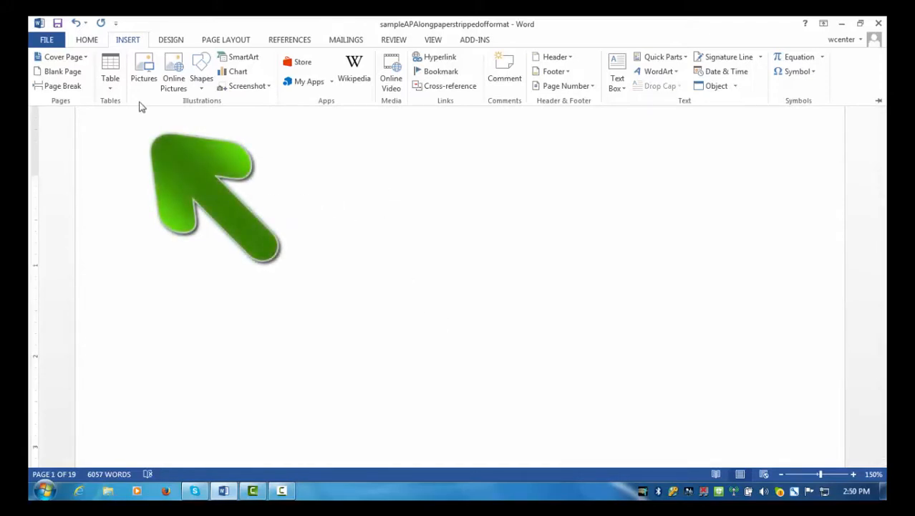
pyautogui.click(88, 38)
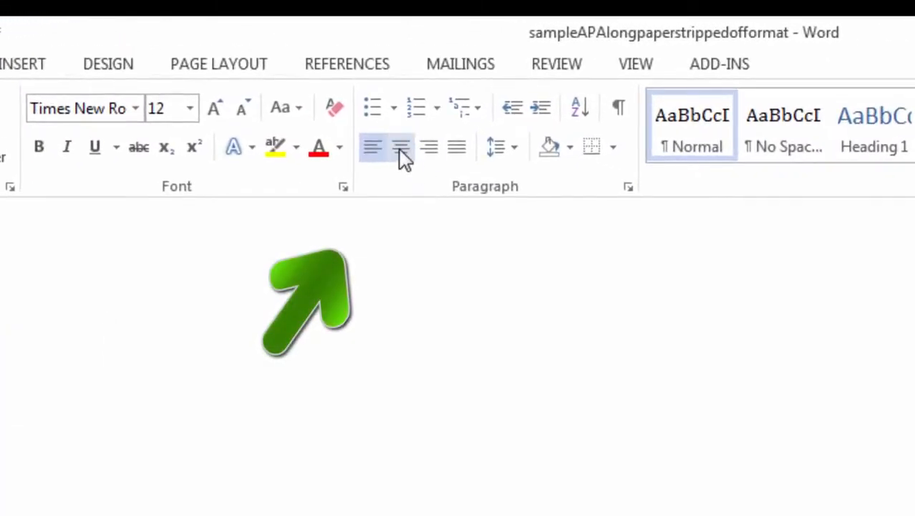
# Type a centred 'Abstract' heading on the blank first page.
pyautogui.click(399, 149)
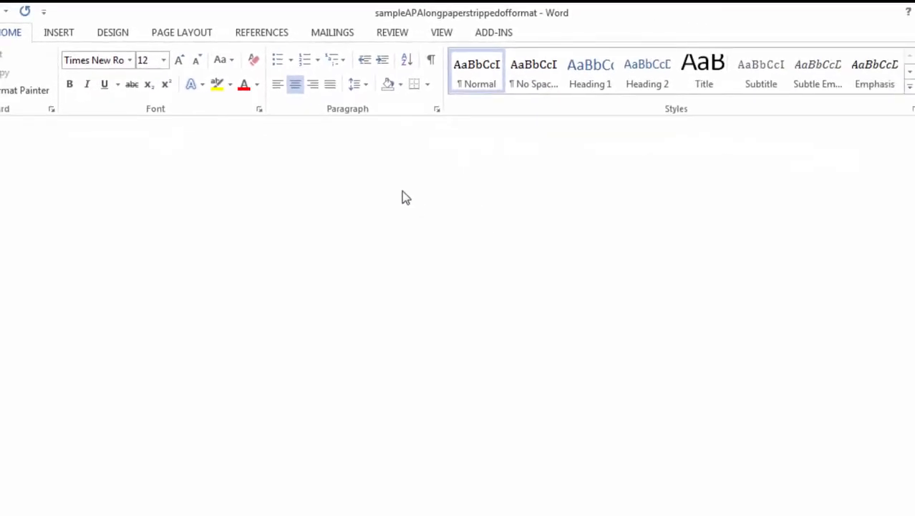
pyautogui.write('Abstrac')
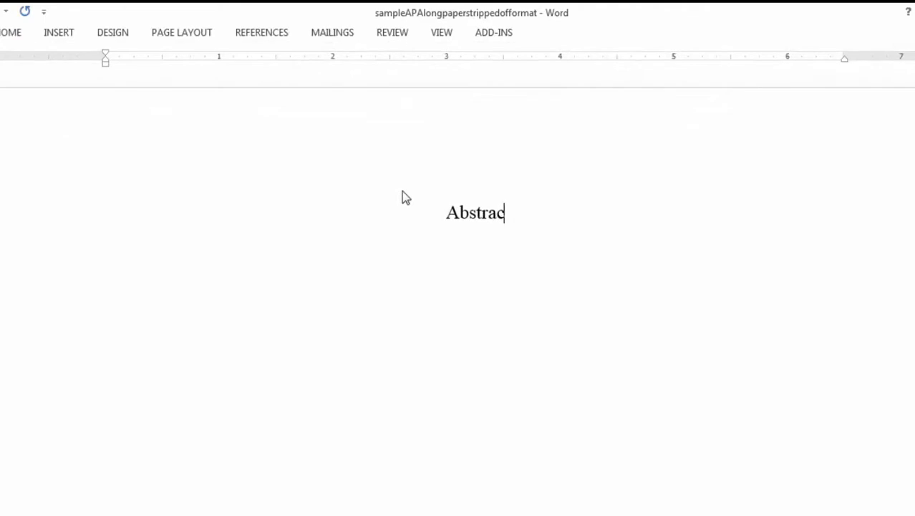
pyautogui.write('t')
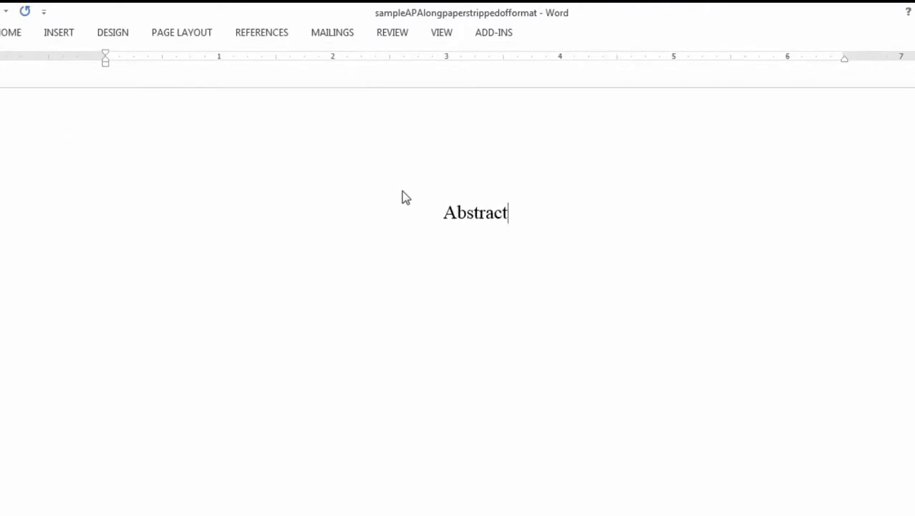
pyautogui.press('Return')
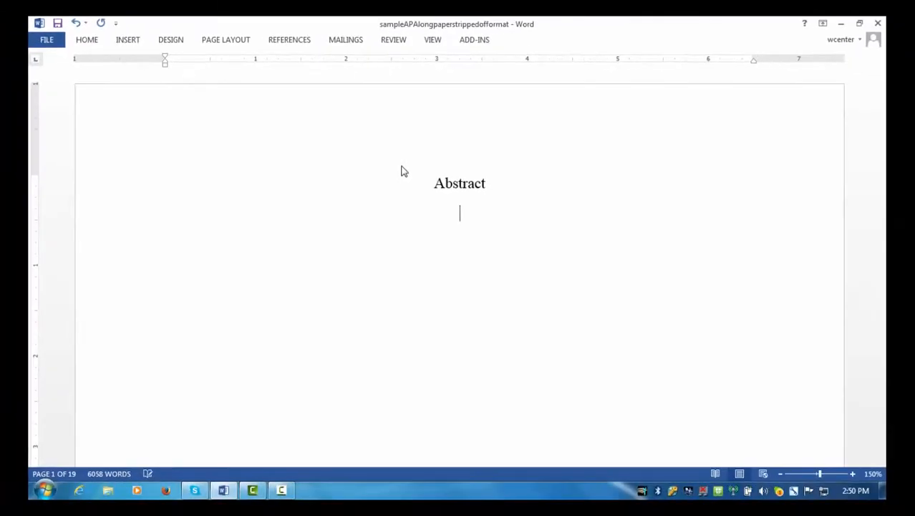
# Add the left-aligned line 'Typically, it is 150-200 words. . . . .' beneath the heading.
pyautogui.click(90, 43)
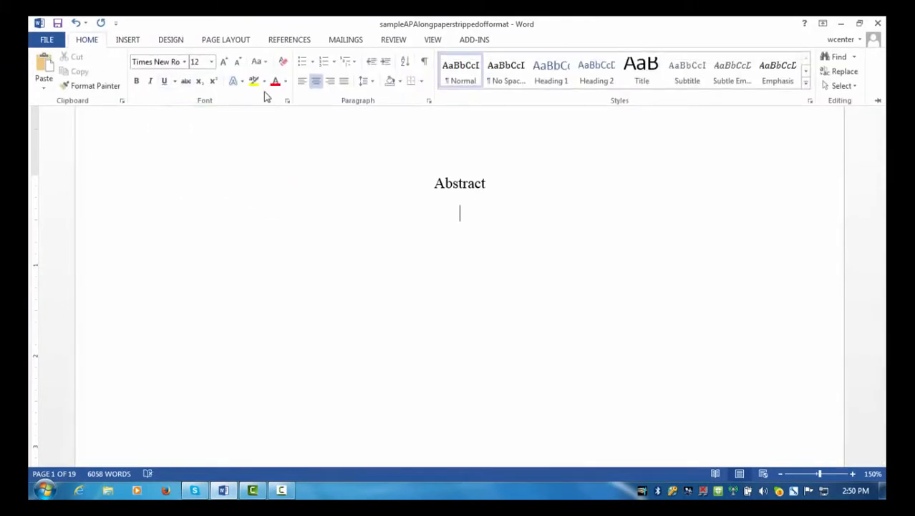
pyautogui.click(302, 83)
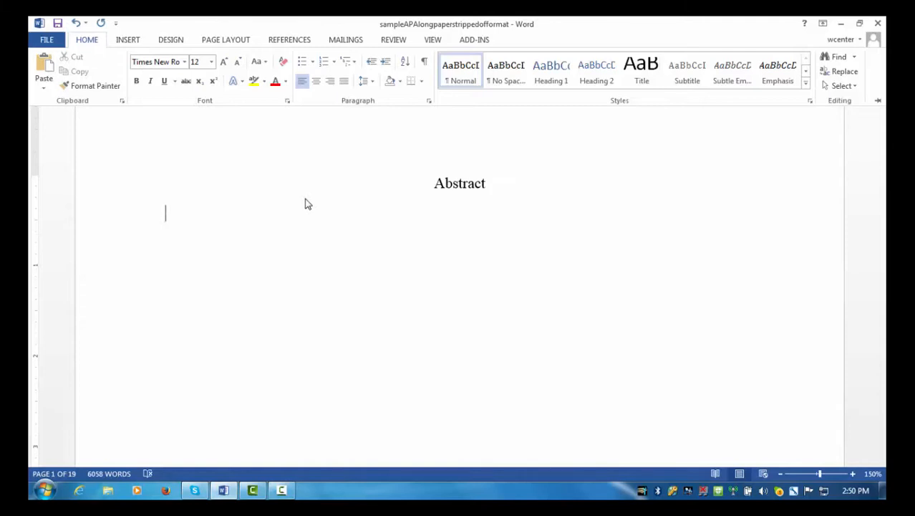
pyautogui.hotkey('ctrl', 'F1')
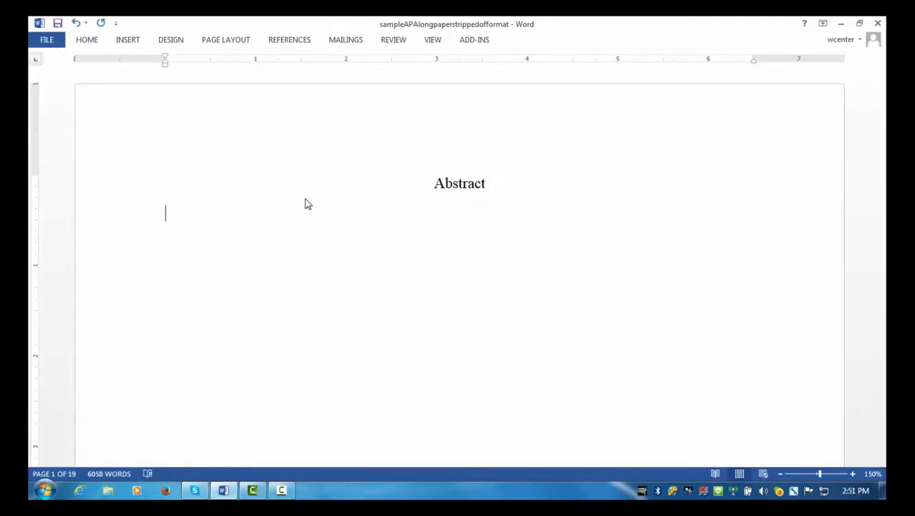
pyautogui.write('Typically, it')
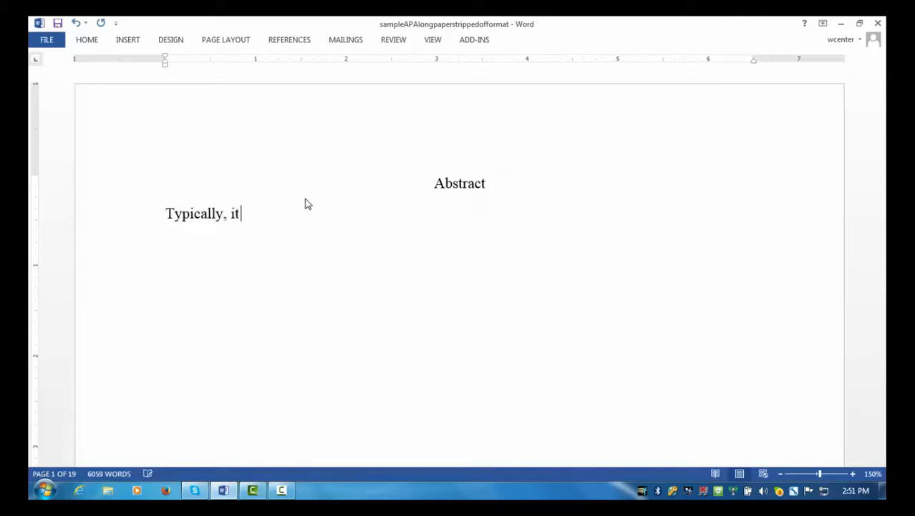
pyautogui.write(' is 150-200 words. . . ')
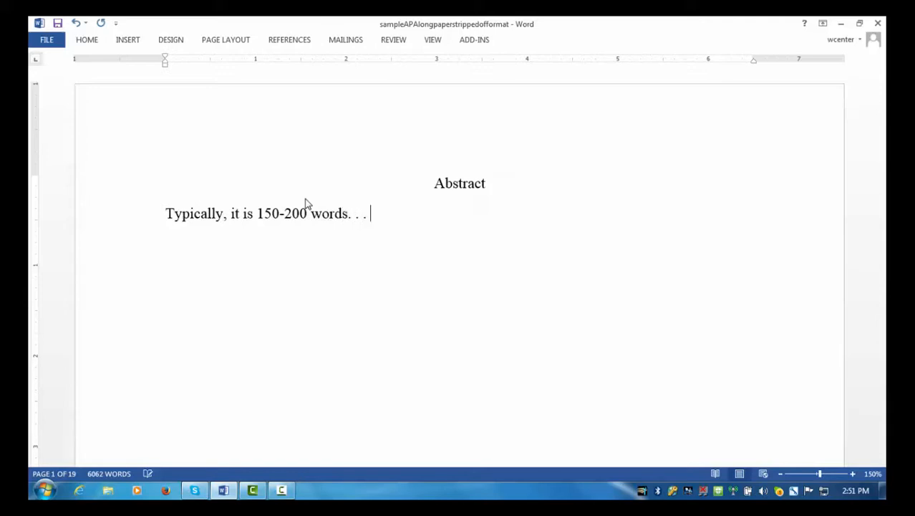
pyautogui.write('. .')
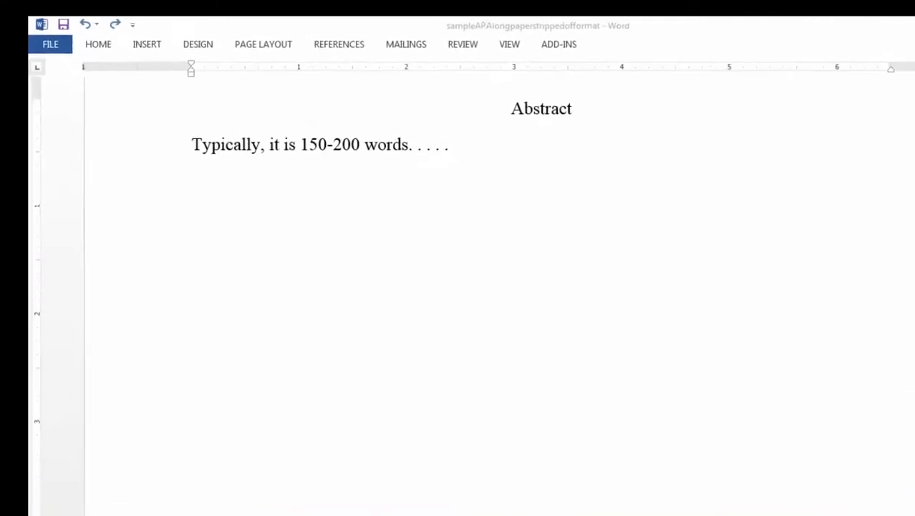
pyautogui.click(656, 145)
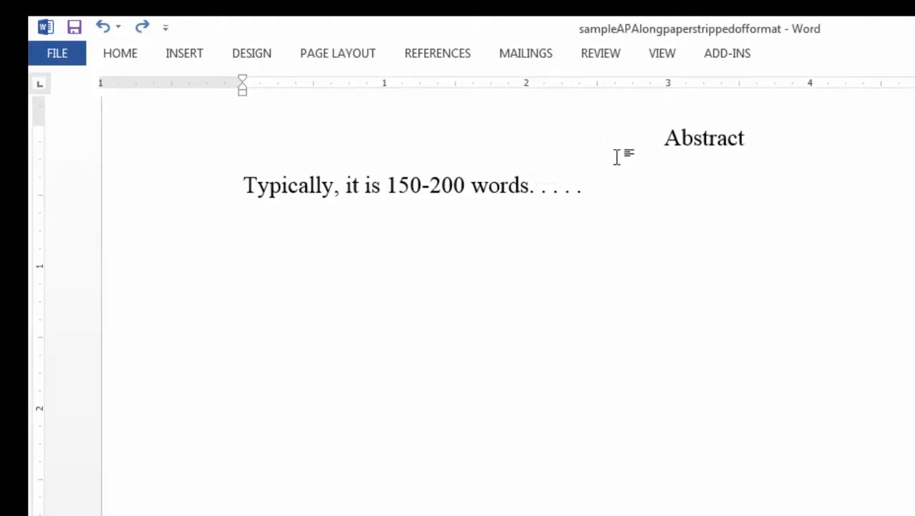
# Insert a page break before Abstract and move down to the title on page 3.
pyautogui.click(189, 55)
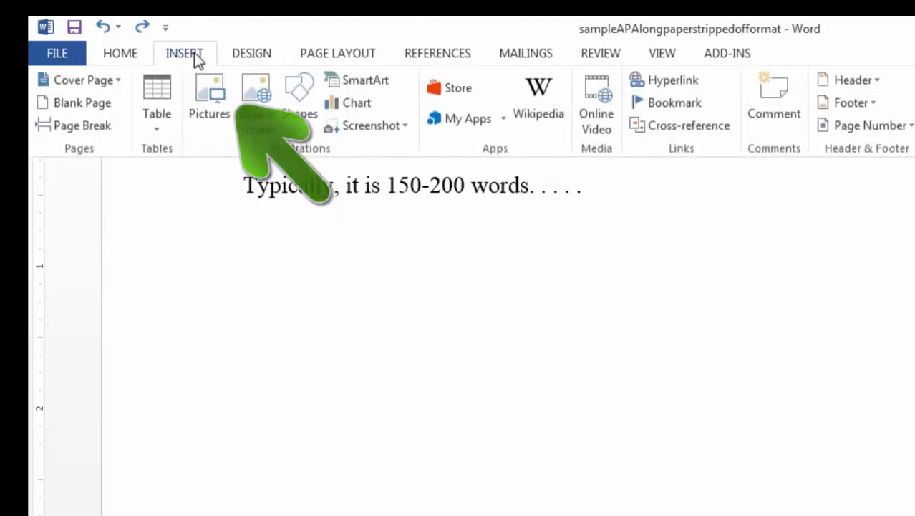
pyautogui.click(95, 127)
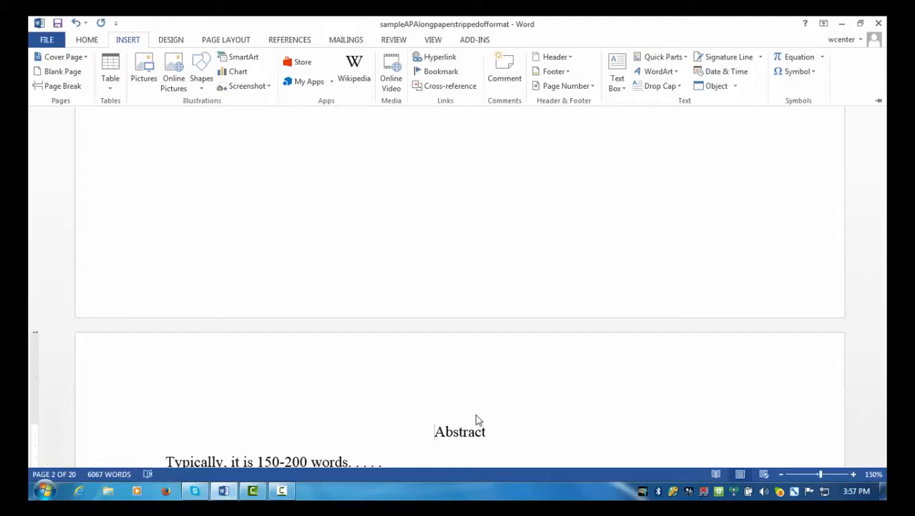
pyautogui.hotkey('ctrl', 'F1')
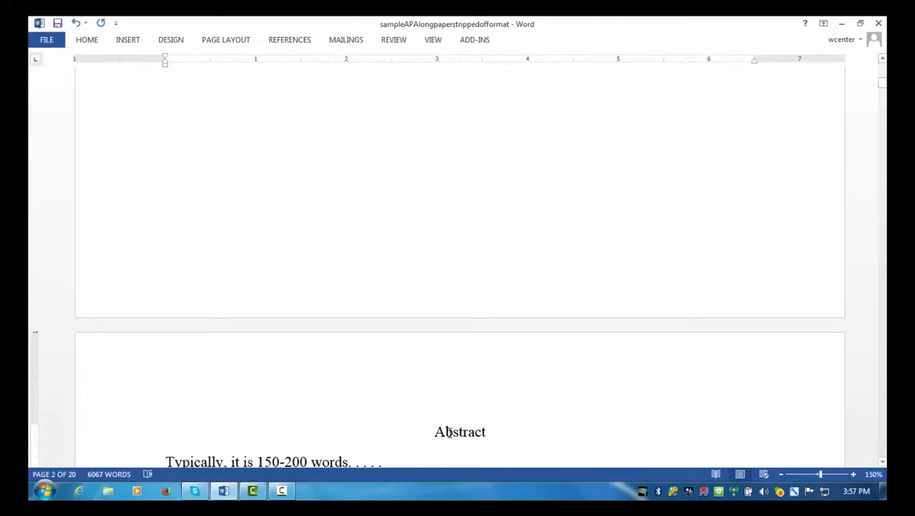
pyautogui.press('Down')
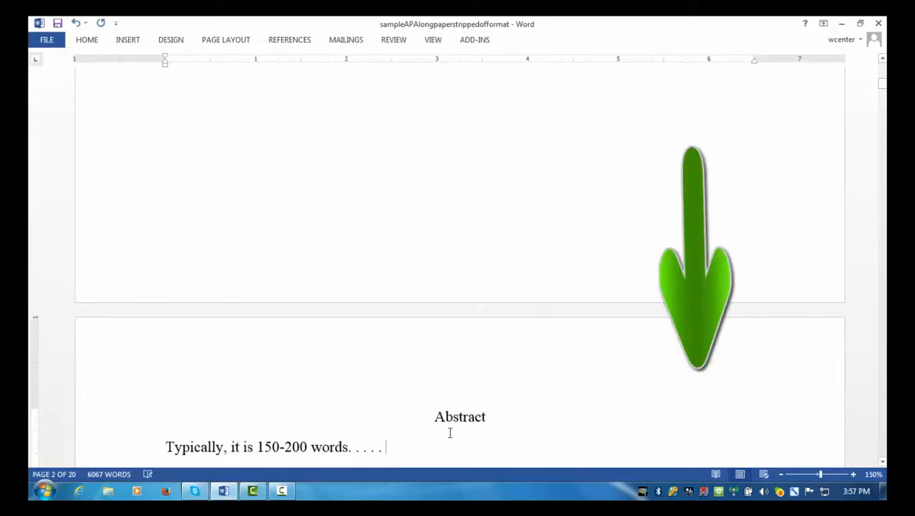
pyautogui.press('Down')
pyautogui.press('Down')
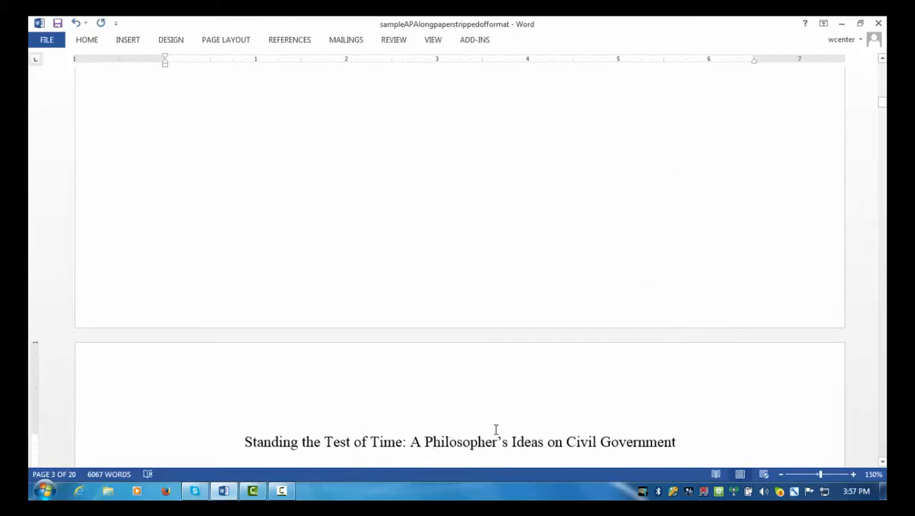
# Copy the title line on page 3 and jump back to the top of page 1.
pyautogui.scroll(-1, 511, 434)
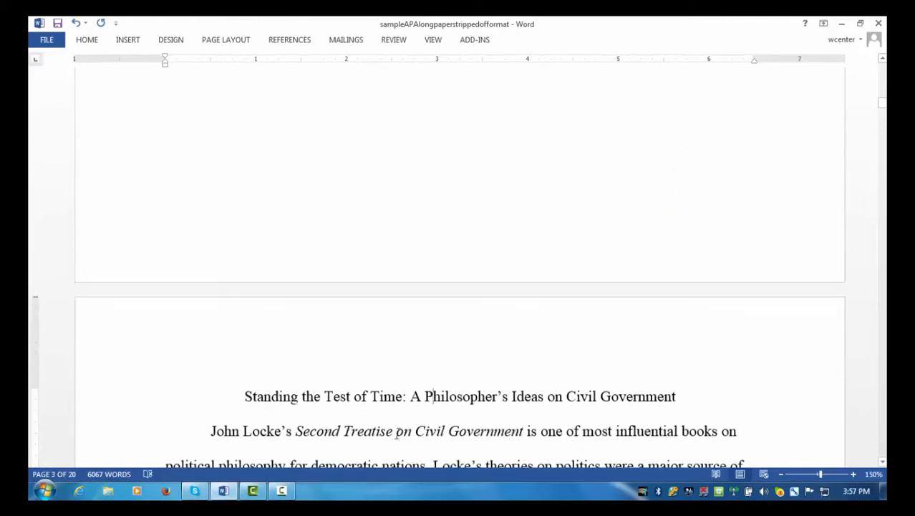
pyautogui.moveTo(245, 398); pyautogui.dragTo(658, 405)
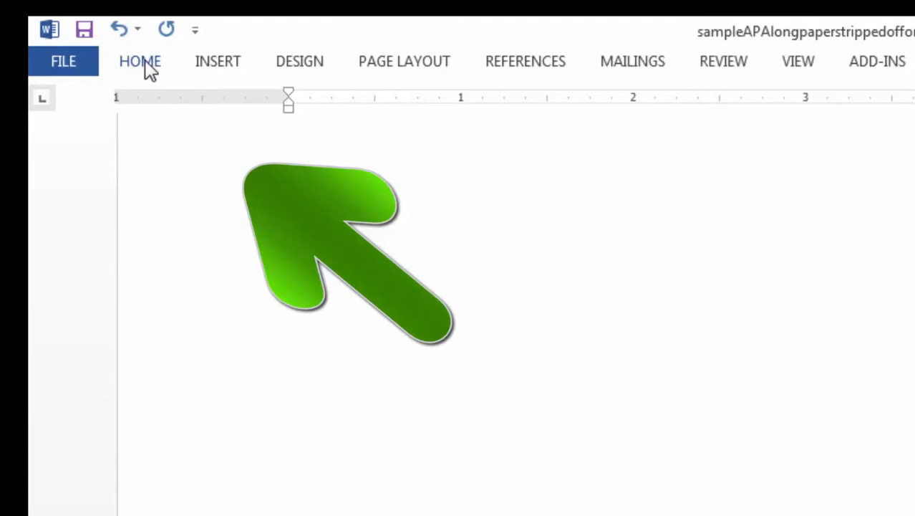
pyautogui.click(145, 59)
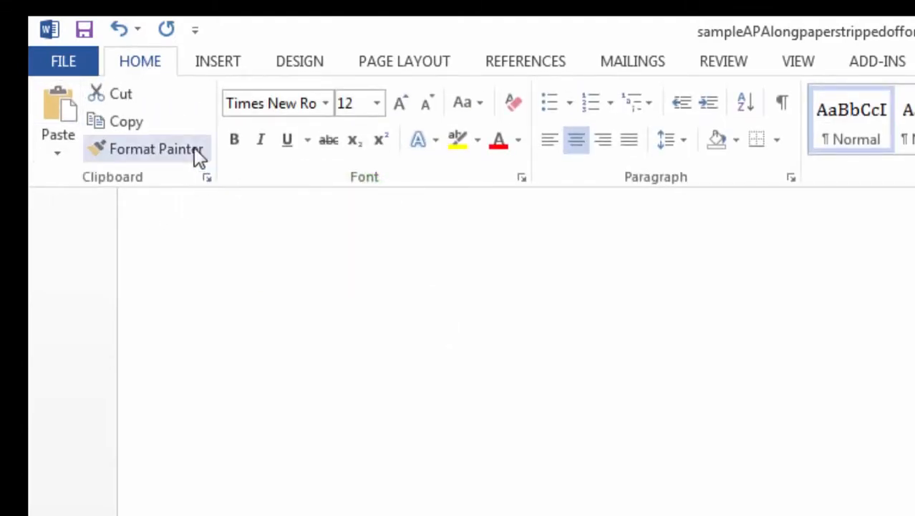
pyautogui.click(134, 121)
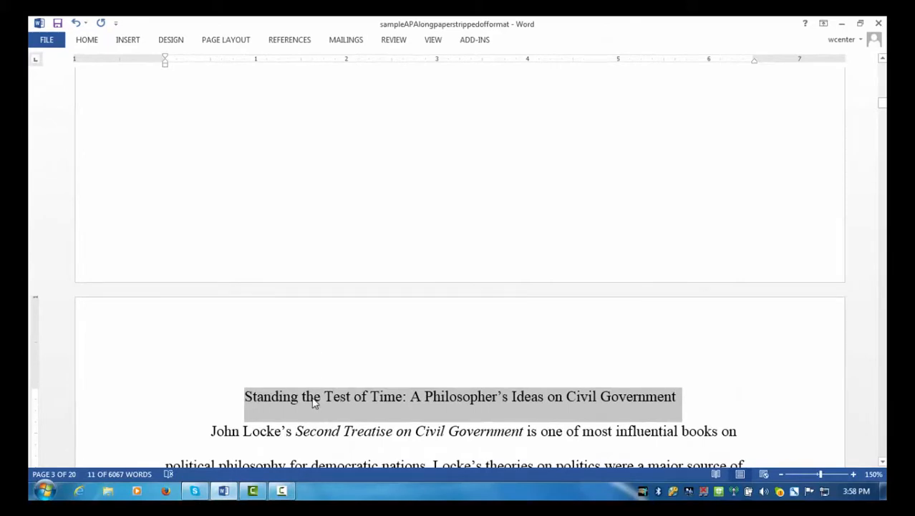
pyautogui.click(312, 401)
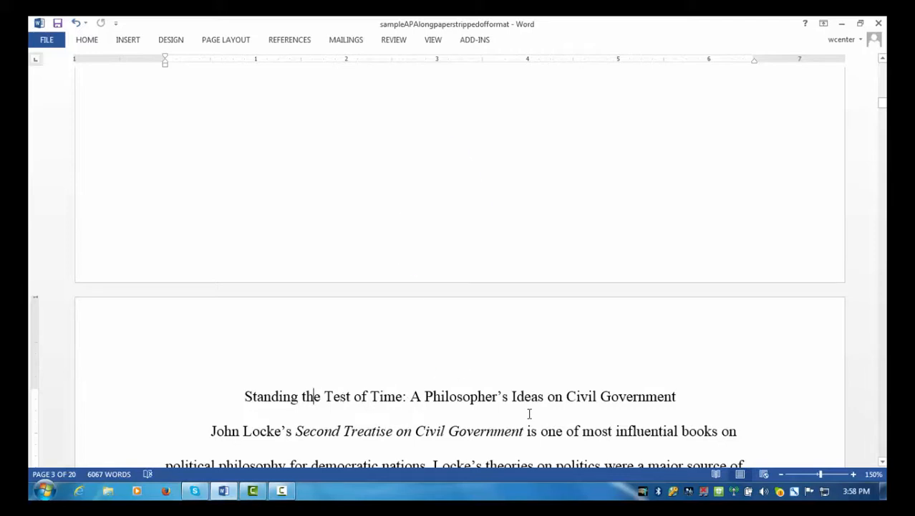
pyautogui.hotkey('ctrl', 'pageup')
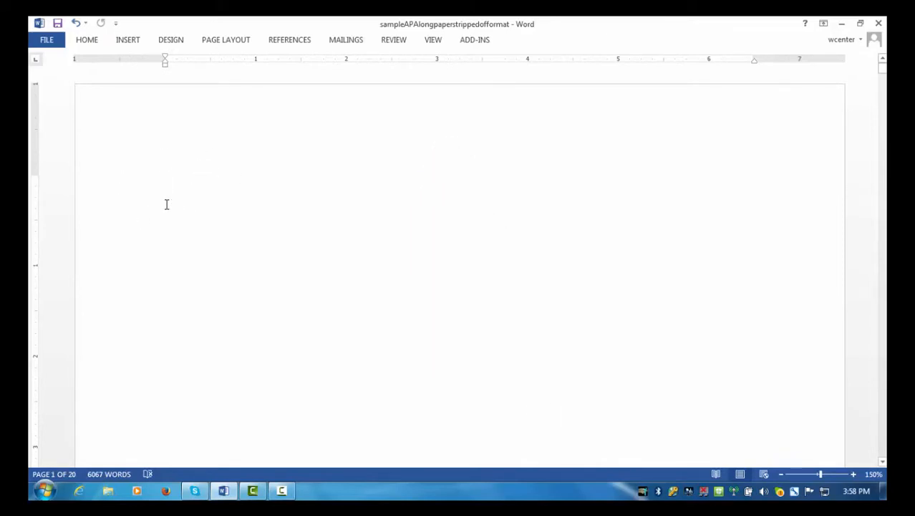
# Centre page 1, add two blank lines, and paste the title followed by a new line.
pyautogui.click(90, 45)
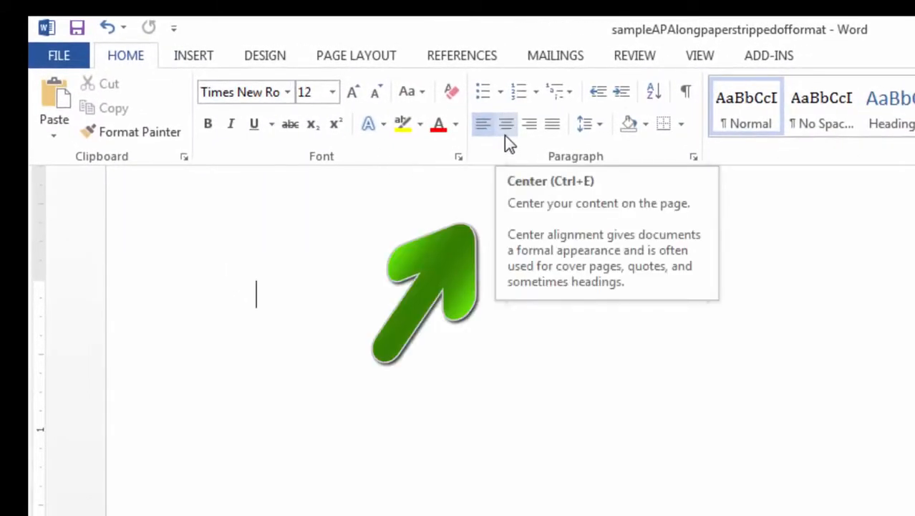
pyautogui.click(504, 135)
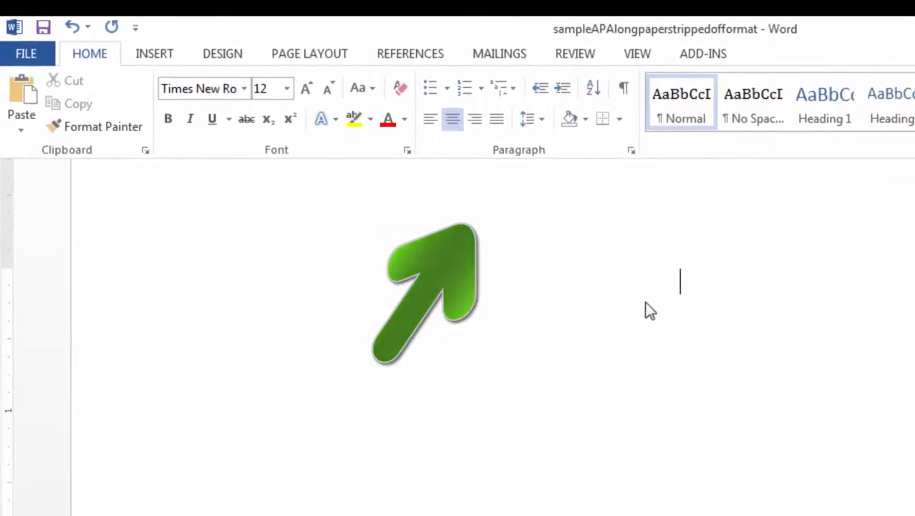
pyautogui.click(756, 296)
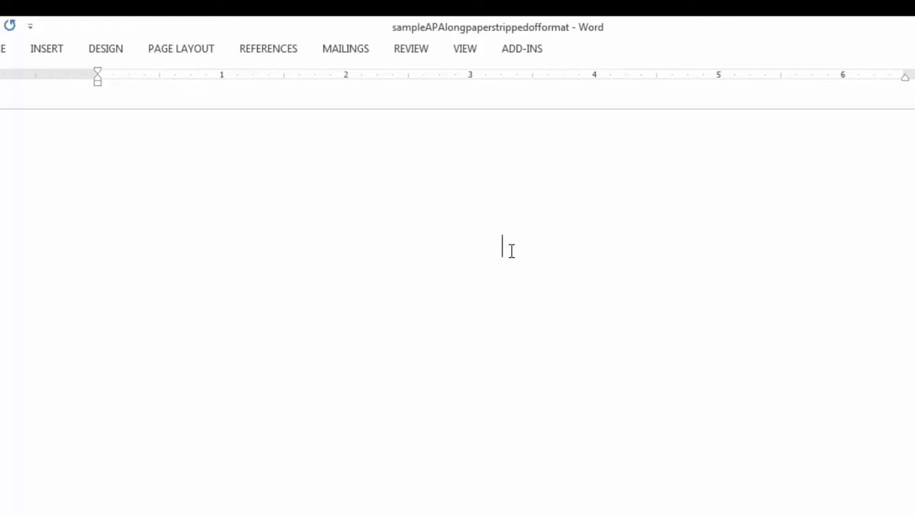
pyautogui.press('Return')
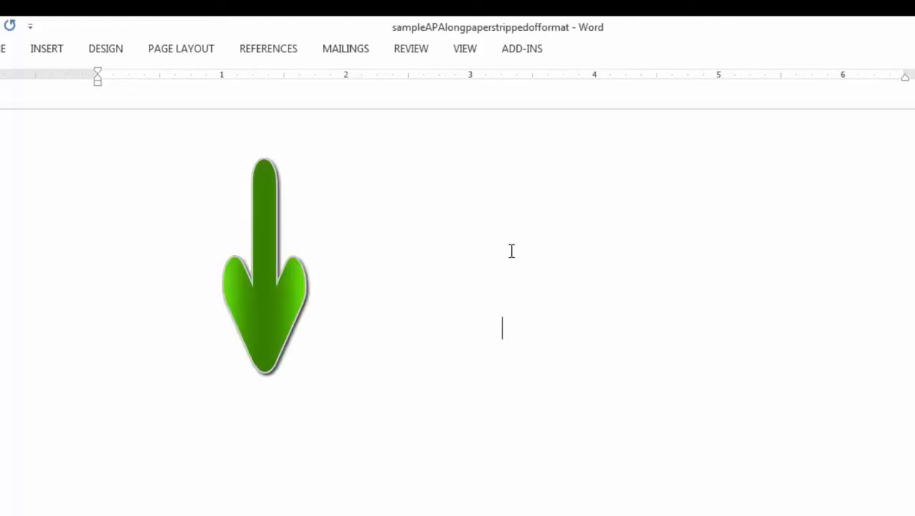
pyautogui.press('Return')
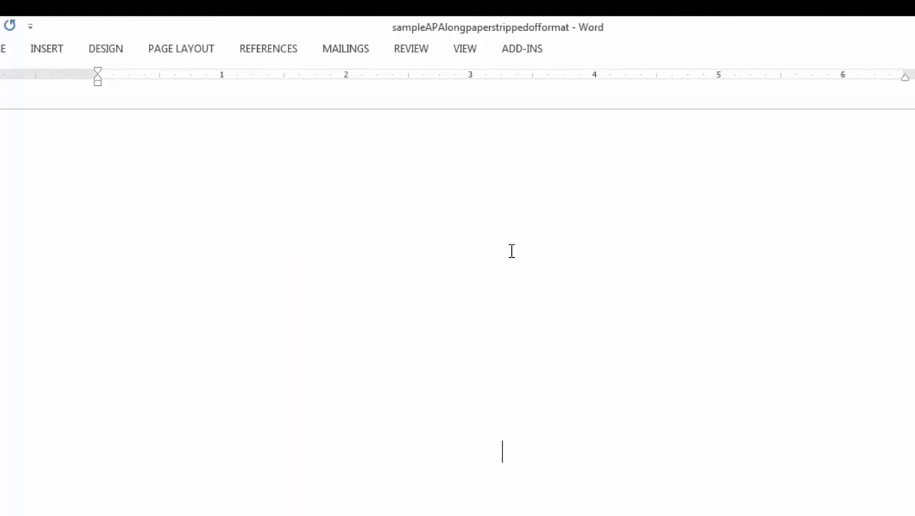
pyautogui.click(47, 52)
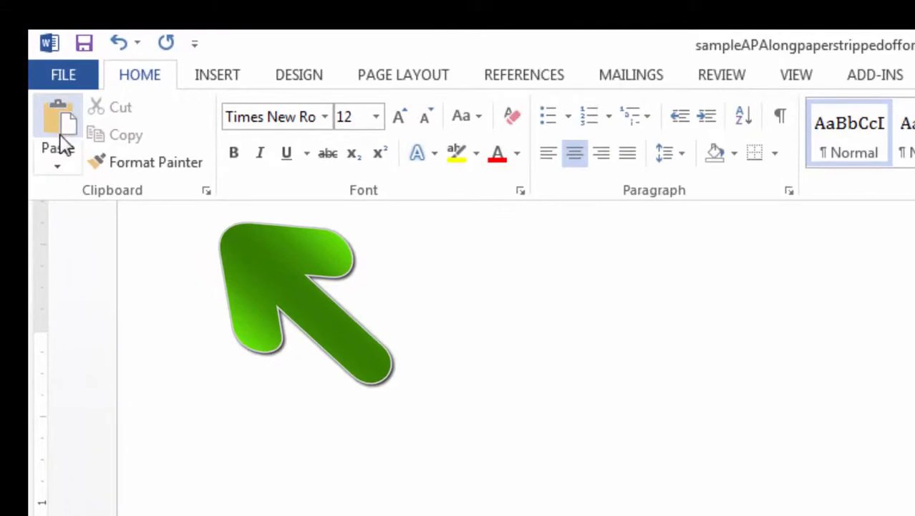
pyautogui.click(61, 146)
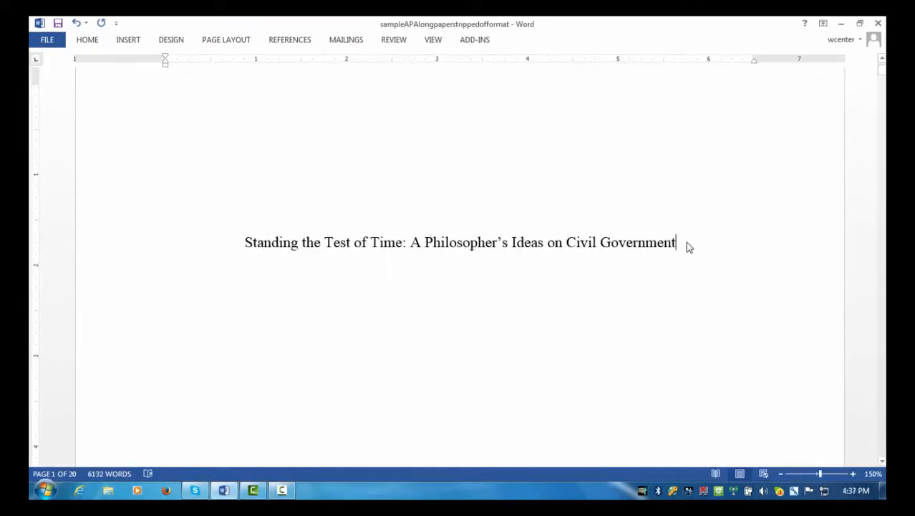
pyautogui.press('Return')
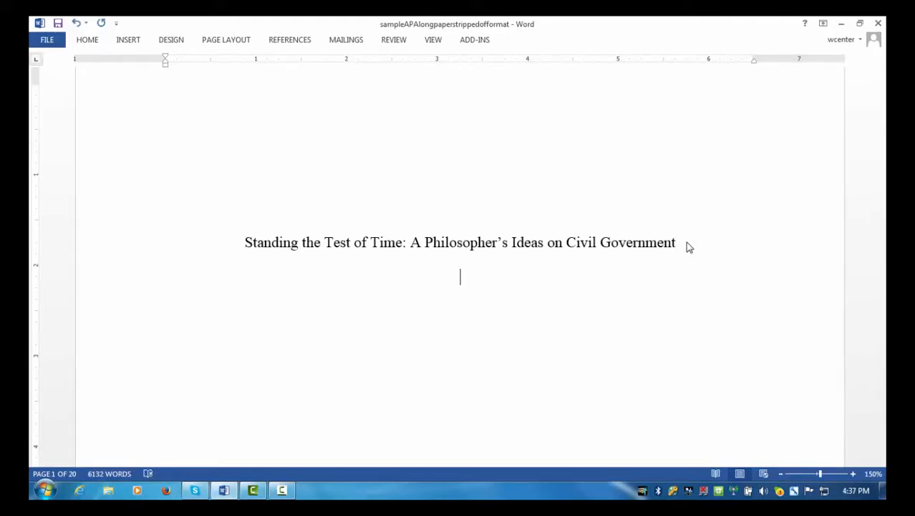
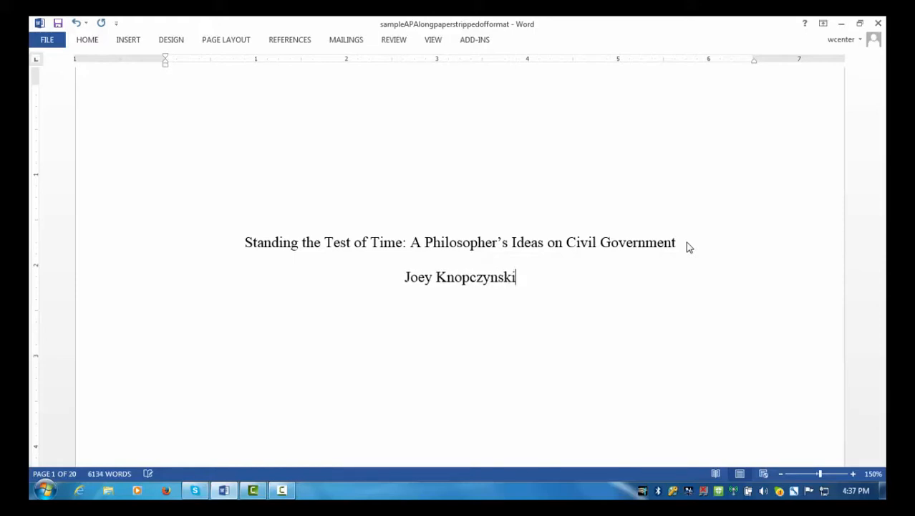
# Type the author's name and 'University of South Dakota' on separate centred lines below the title.
pyautogui.press('Return')
pyautogui.write('University ')
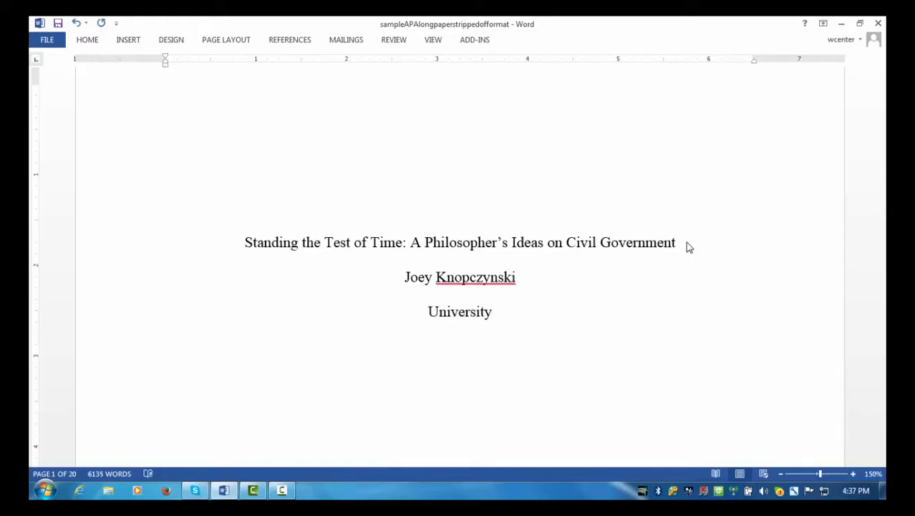
pyautogui.write('of South Dakota')
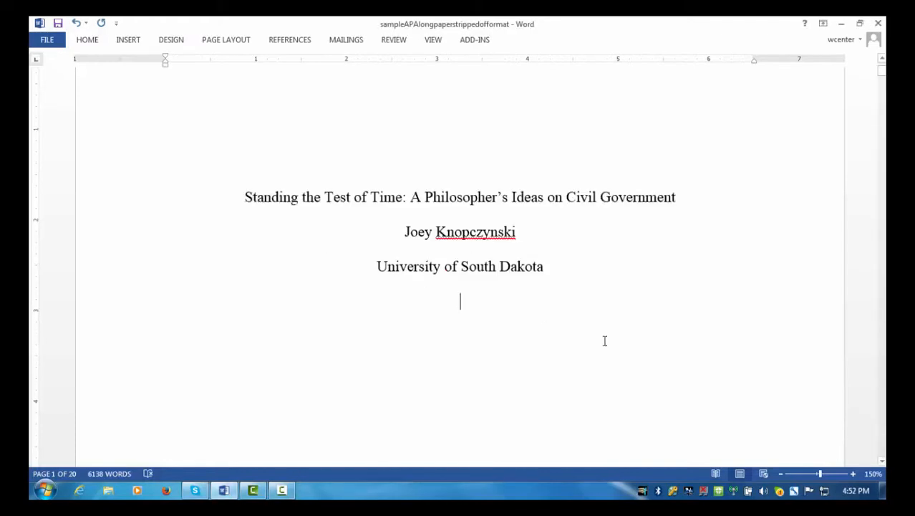
pyautogui.scroll(-5, 604, 341)
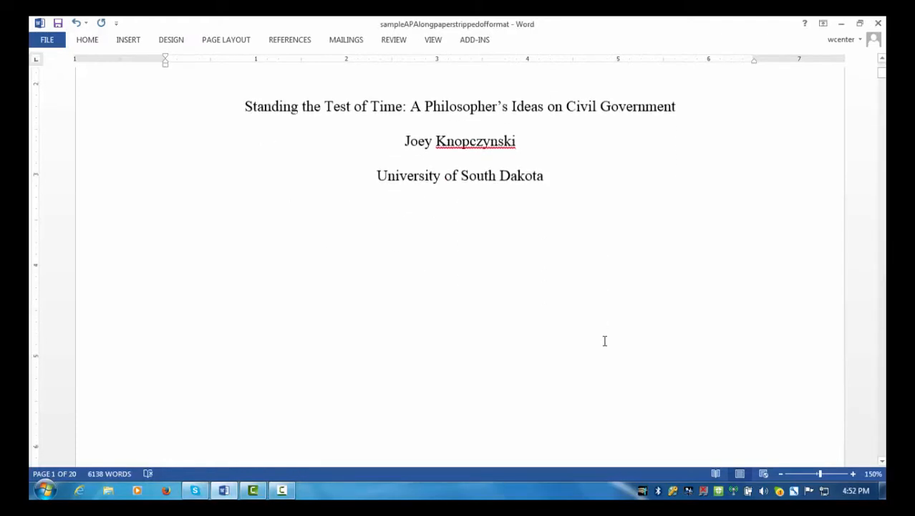
pyautogui.scroll(-3, 606, 337)
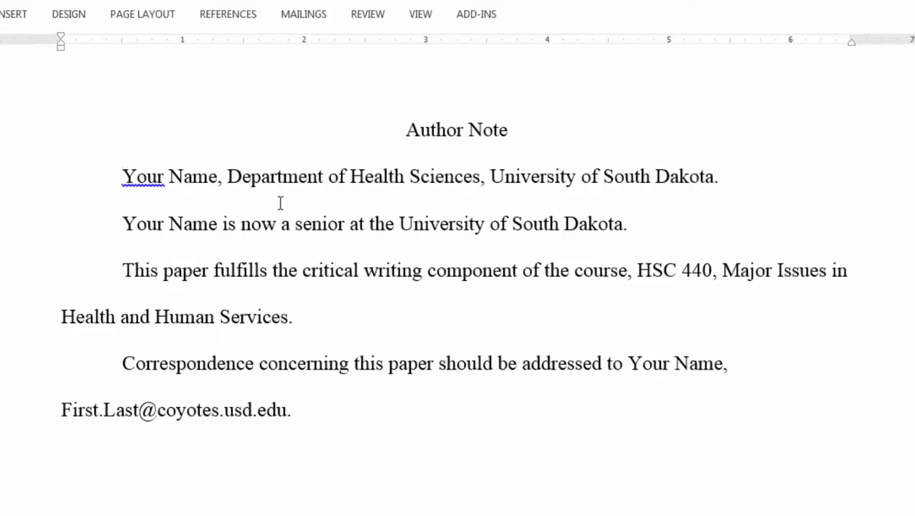
pyautogui.click(123, 225)
pyautogui.click(354, 362)
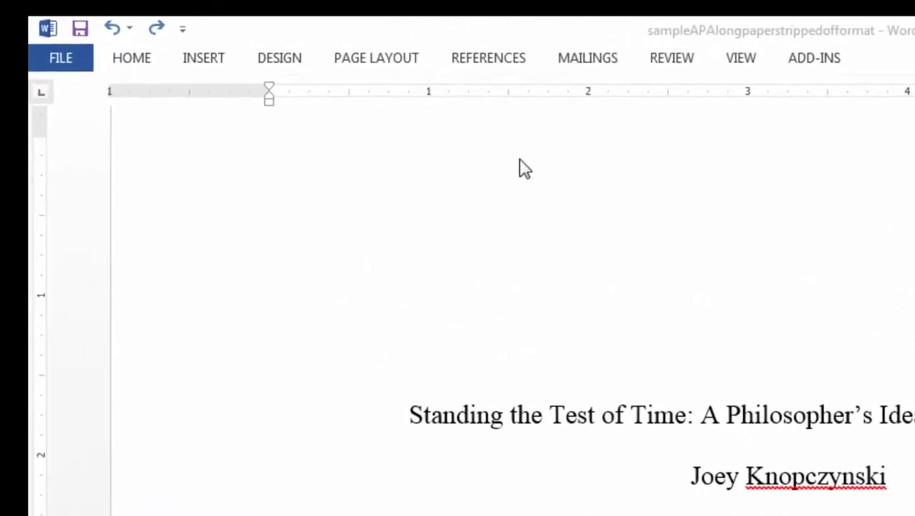
# Open the page header via Insert > Header > Edit Header and turn on Different First Page.
pyautogui.click(202, 62)
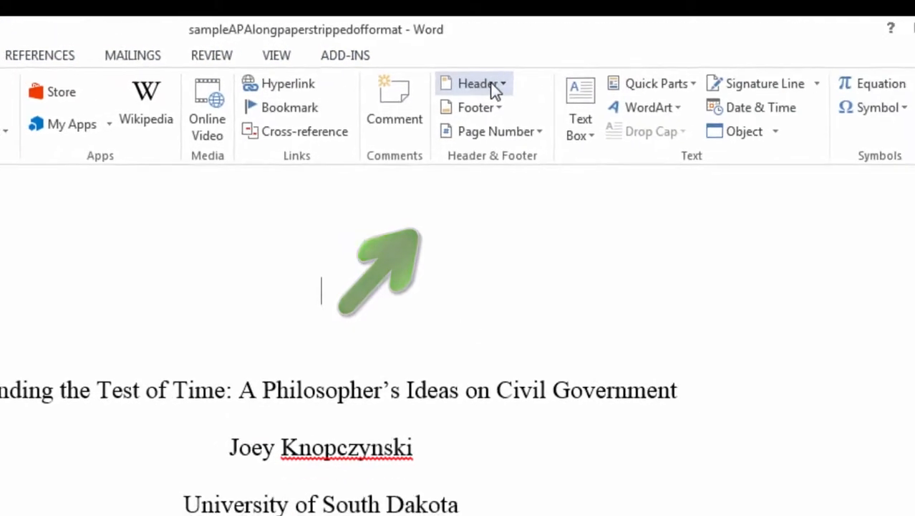
pyautogui.click(495, 85)
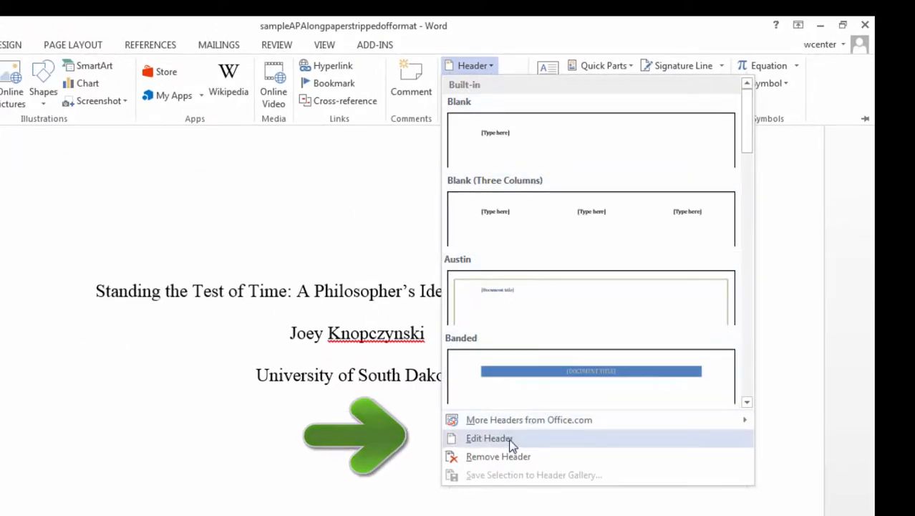
pyautogui.click(490, 438)
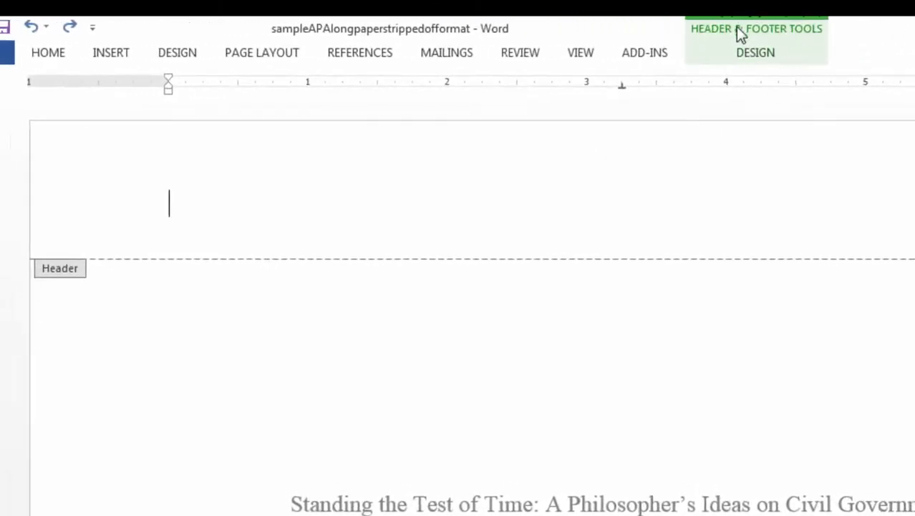
pyautogui.click(755, 52)
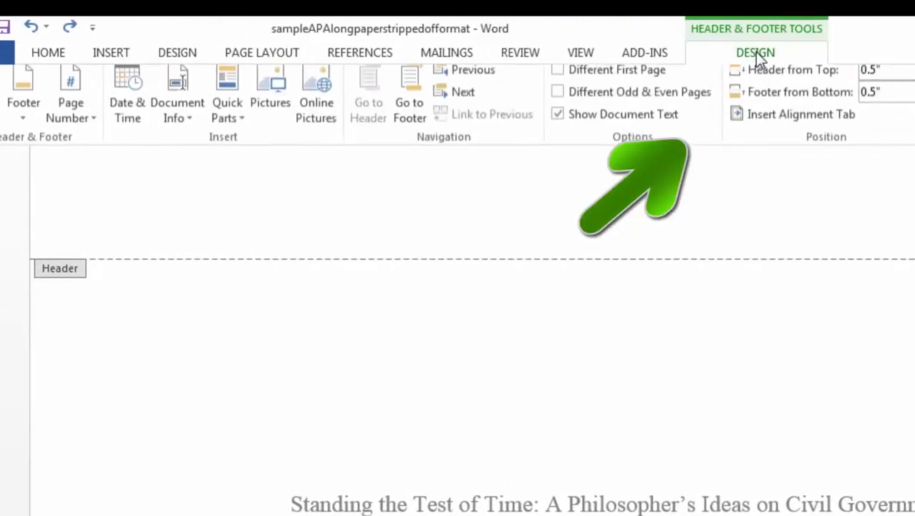
pyautogui.click(558, 79)
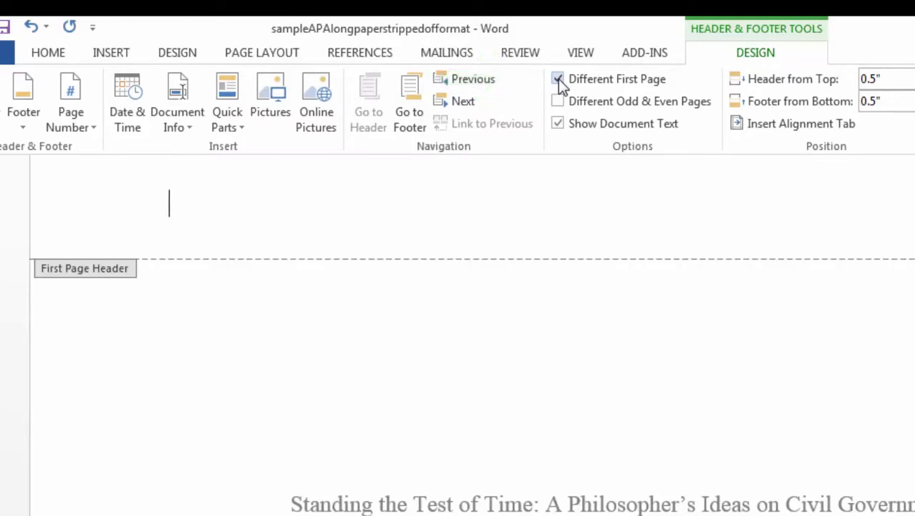
# Type 'Running head: A PHILOSOPHER'S IDEAS' into the first-page header.
pyautogui.click(177, 207)
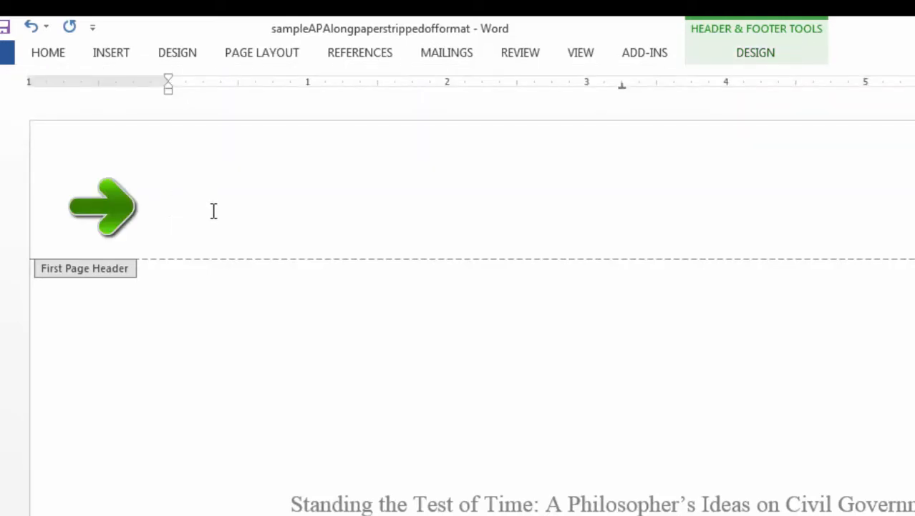
pyautogui.write('R')
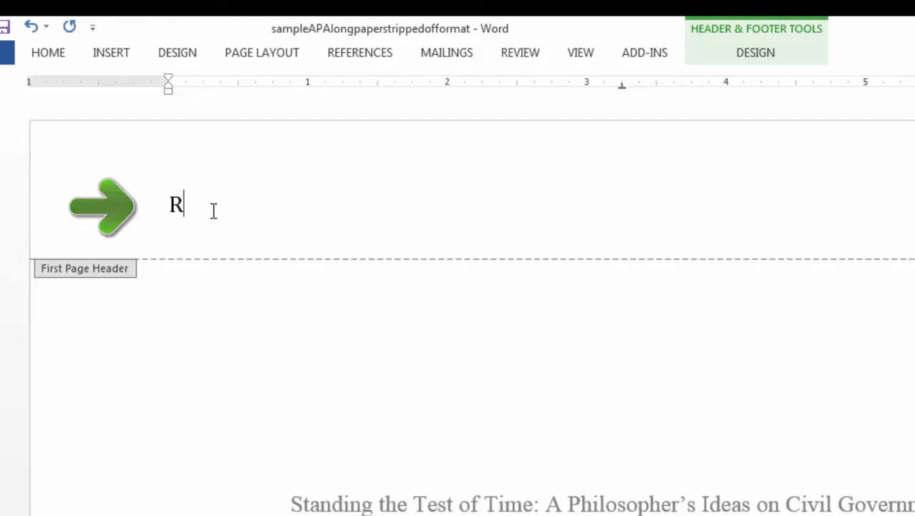
pyautogui.write('unning head')
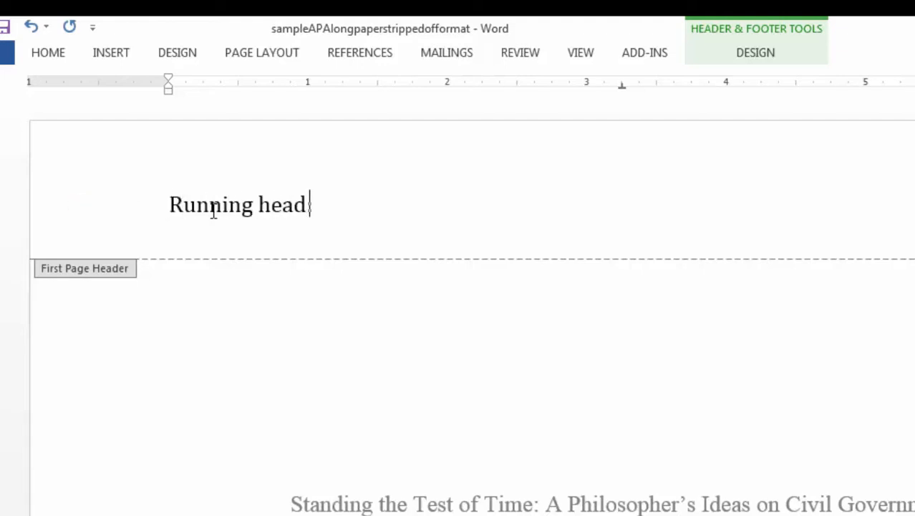
pyautogui.write(':')
pyautogui.write('A P')
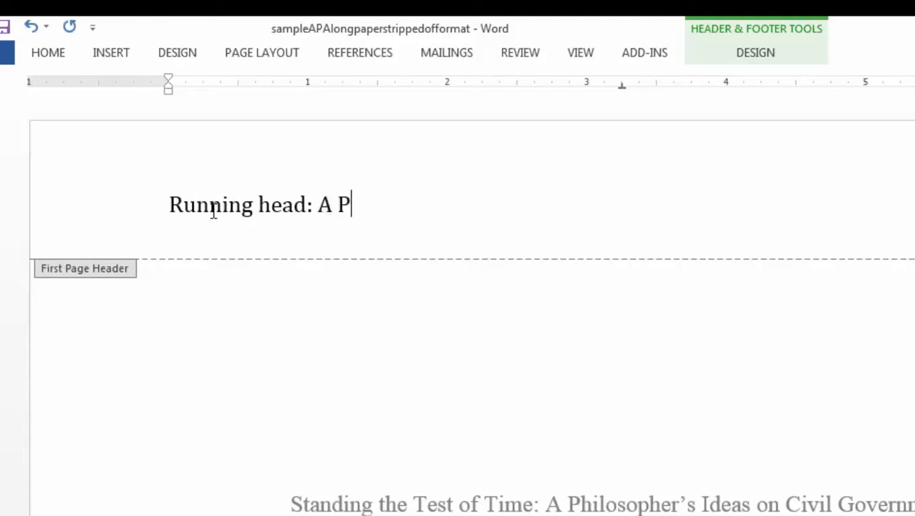
pyautogui.write("HILOSOPHER'S IDEAS")
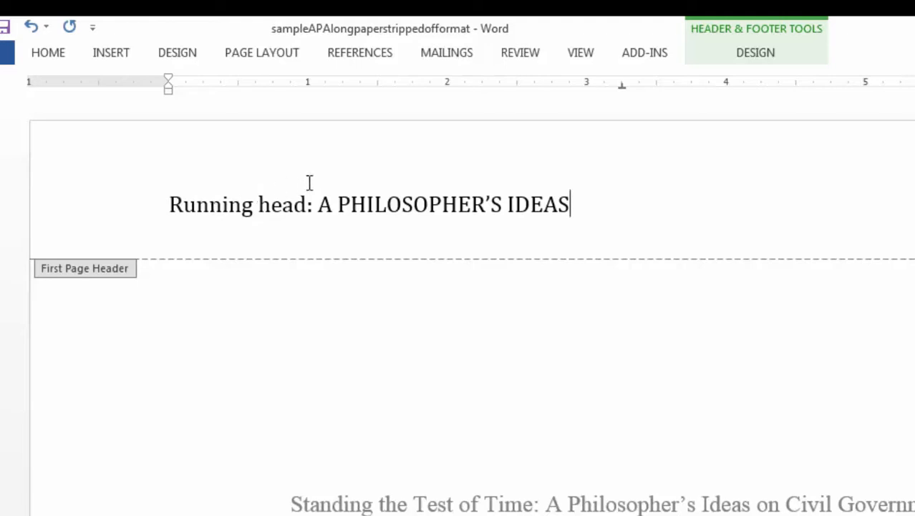
pyautogui.click(270, 55)
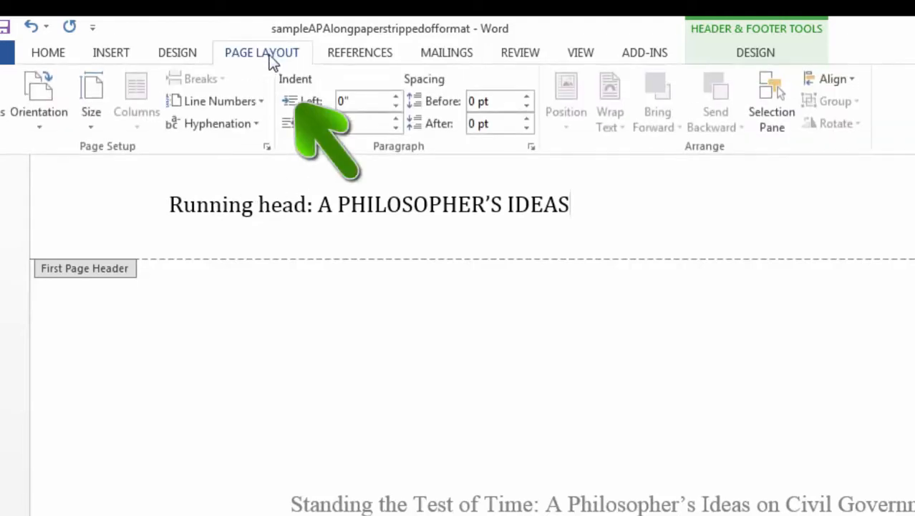
# Open the Tabs settings from the running-head paragraph's Paragraph dialog.
pyautogui.click(531, 151)
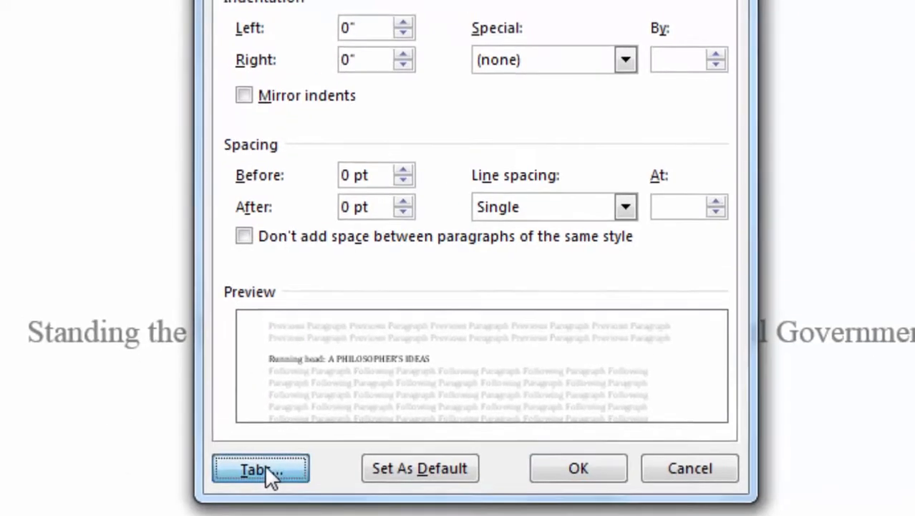
pyautogui.click(261, 439)
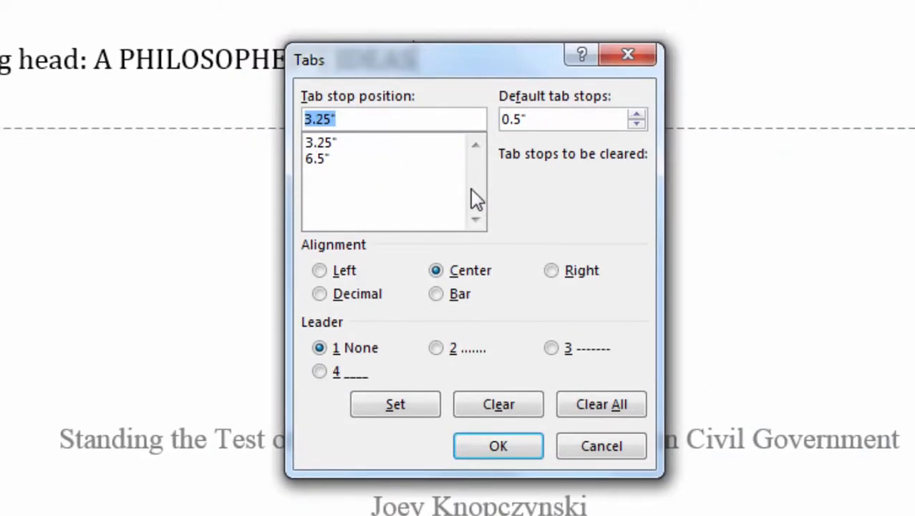
# Replace the header's tab stops with one right-aligned 6.5" stop and add a tab after IDEAS.
pyautogui.click(589, 405)
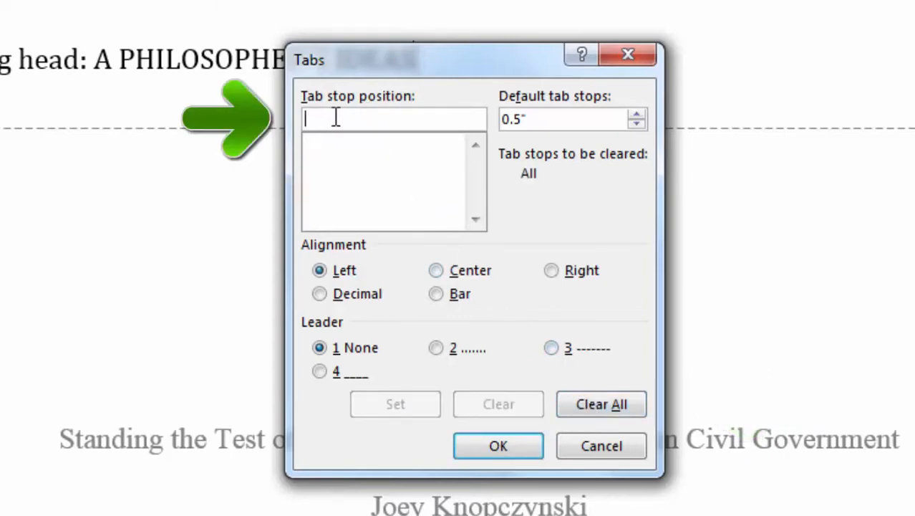
pyautogui.write('6')
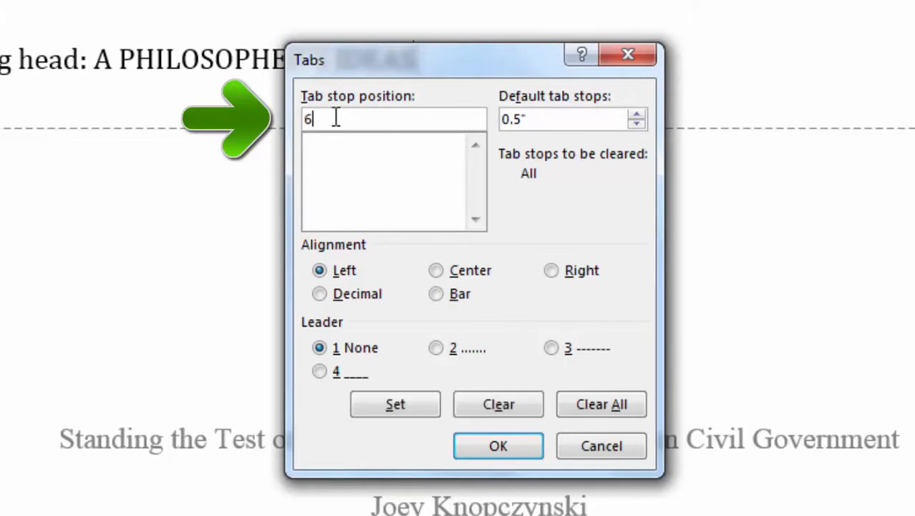
pyautogui.write('.5')
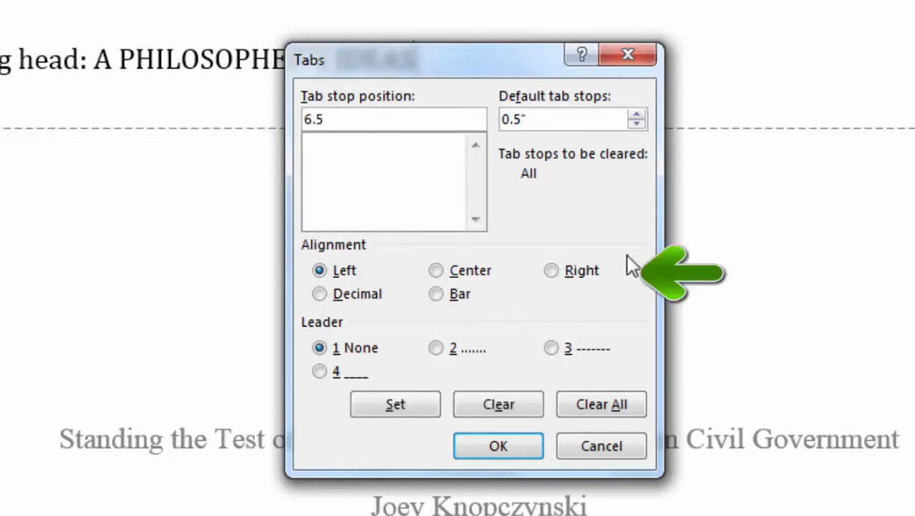
pyautogui.click(556, 271)
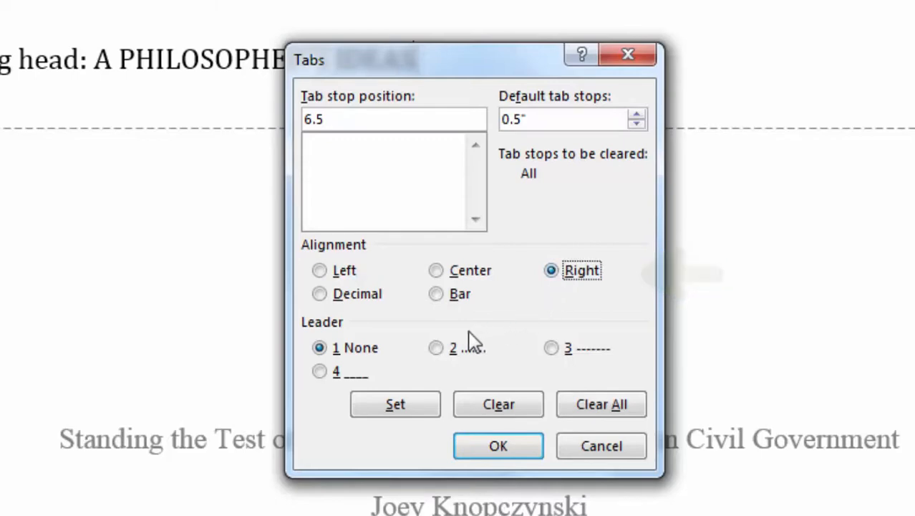
pyautogui.click(418, 406)
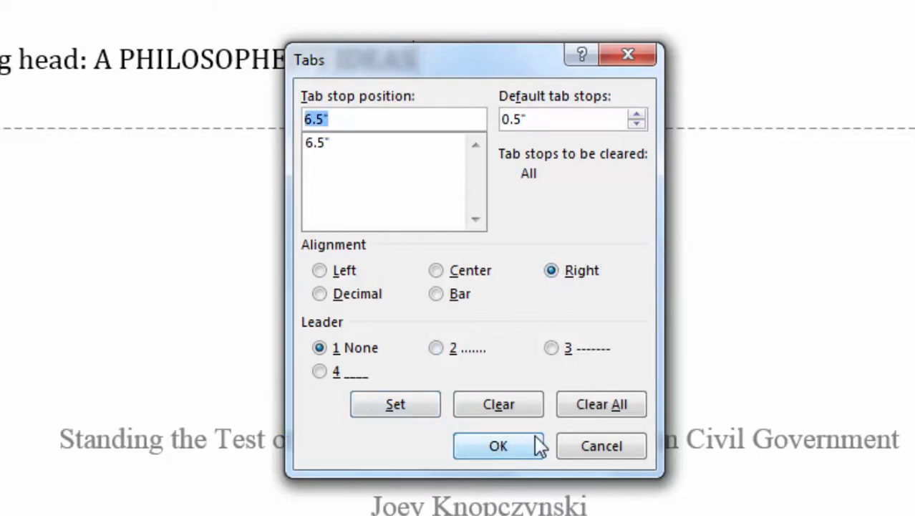
pyautogui.click(514, 444)
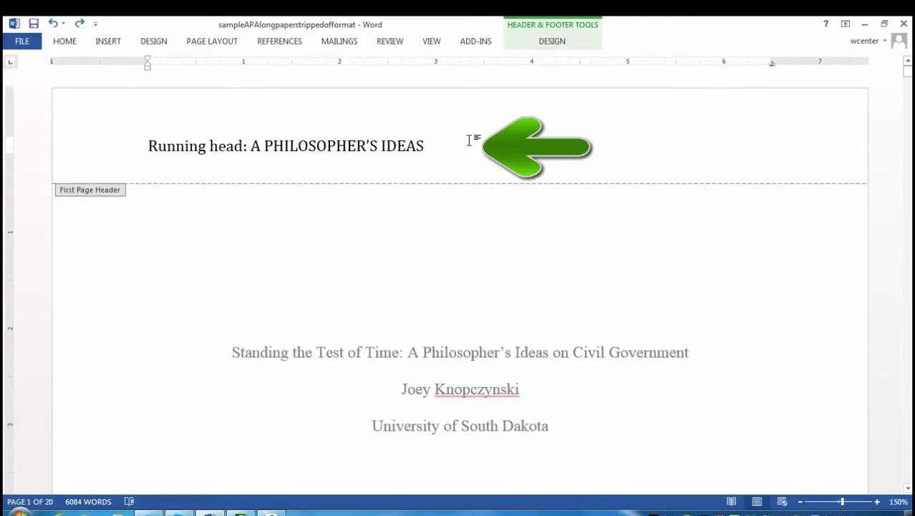
pyautogui.press('Tab')
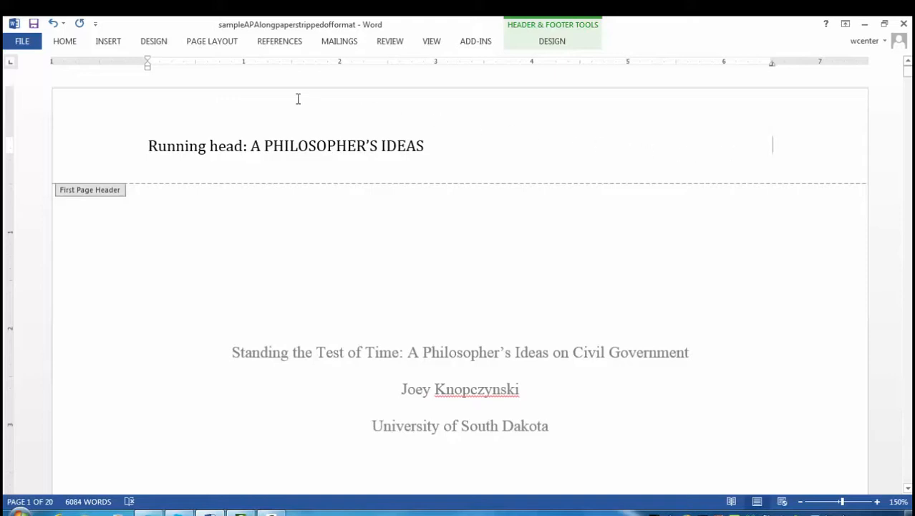
# Insert a Plain Number page number at the current position in the first-page header.
pyautogui.click(110, 44)
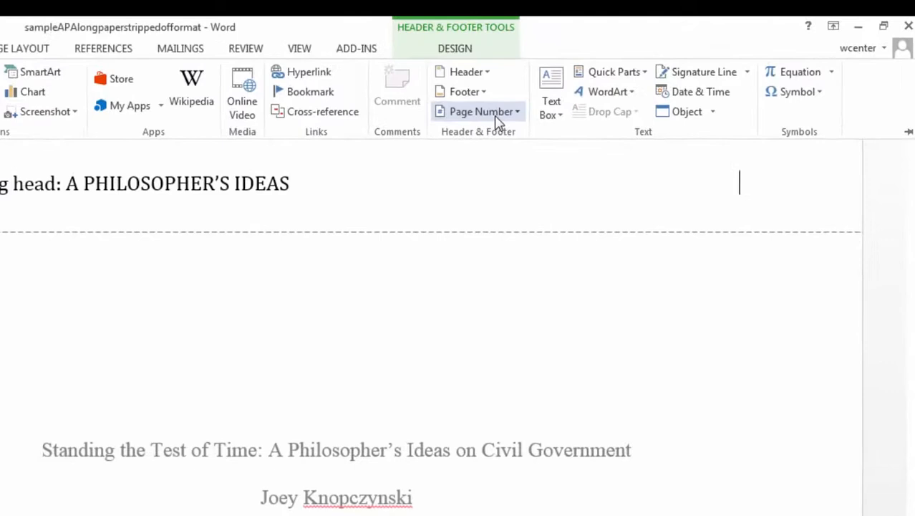
pyautogui.click(496, 114)
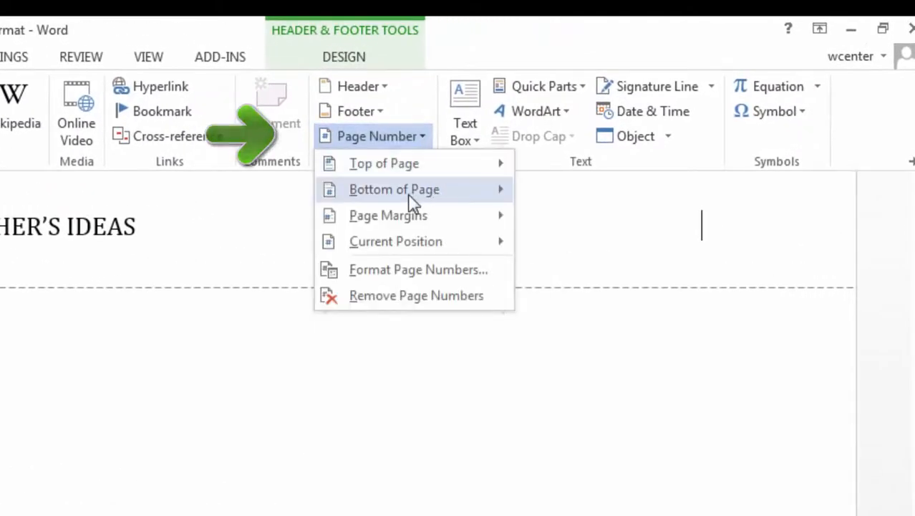
pyautogui.moveTo(429, 247)
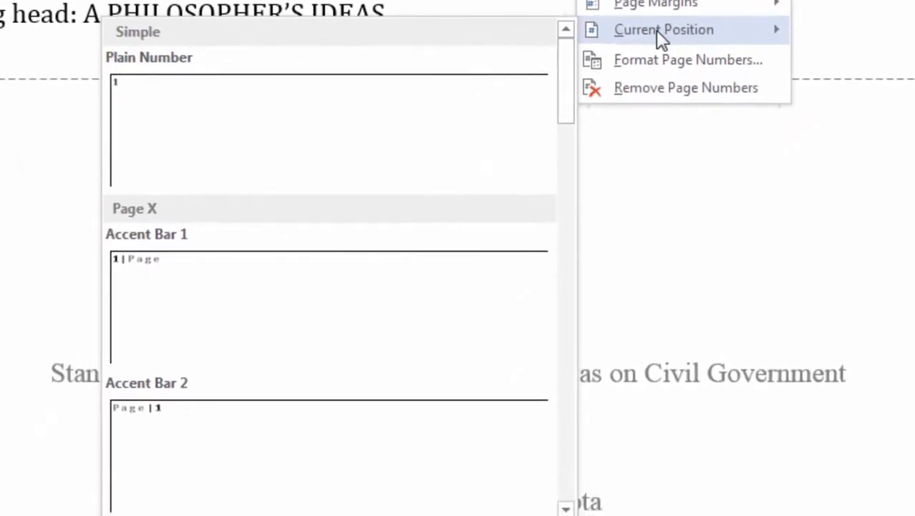
pyautogui.click(211, 119)
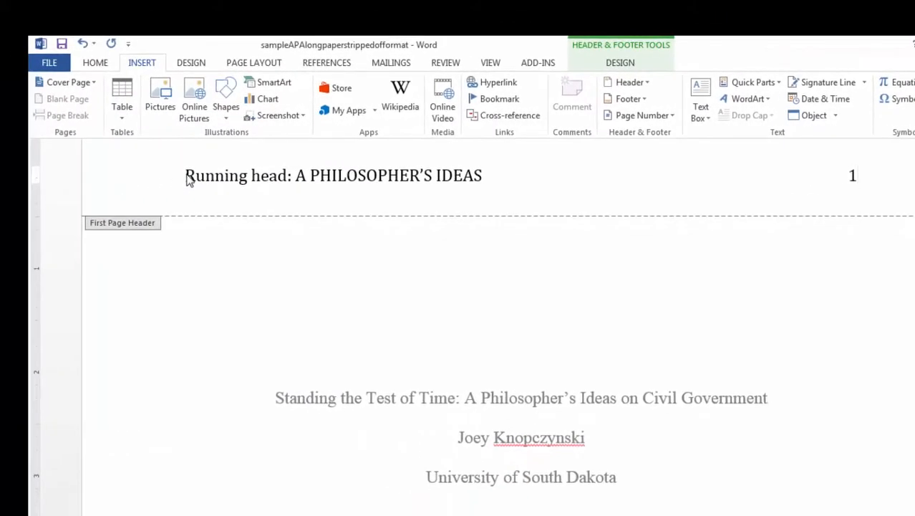
# Set the whole running-head line in Times New Roman.
pyautogui.click(187, 179)
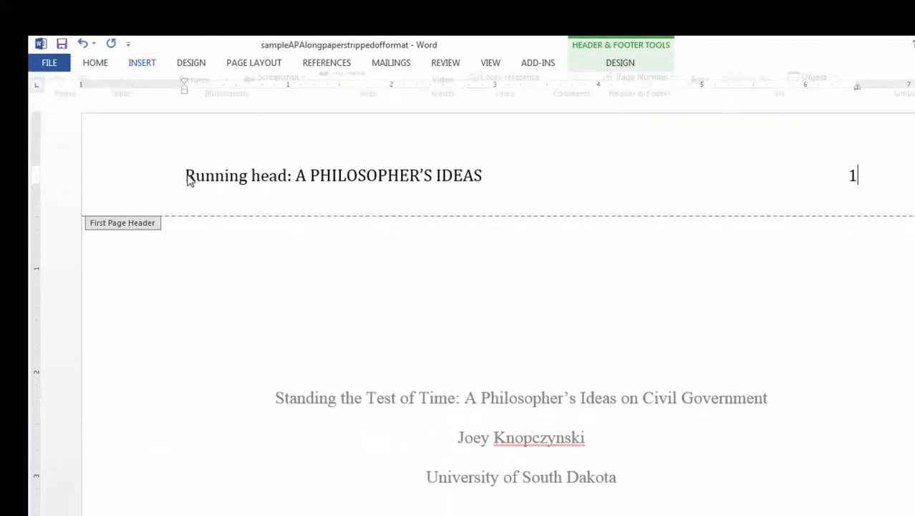
pyautogui.moveTo(217, 175); pyautogui.dragTo(868, 173)
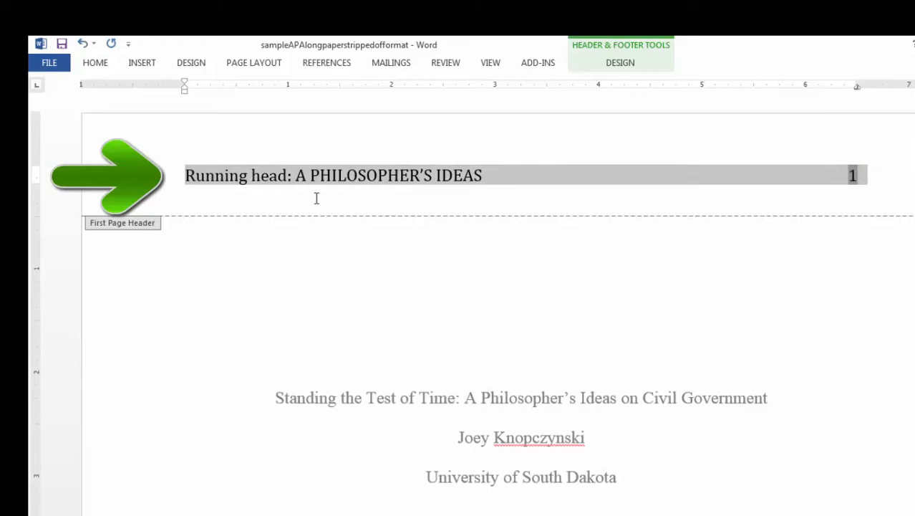
pyautogui.click(97, 64)
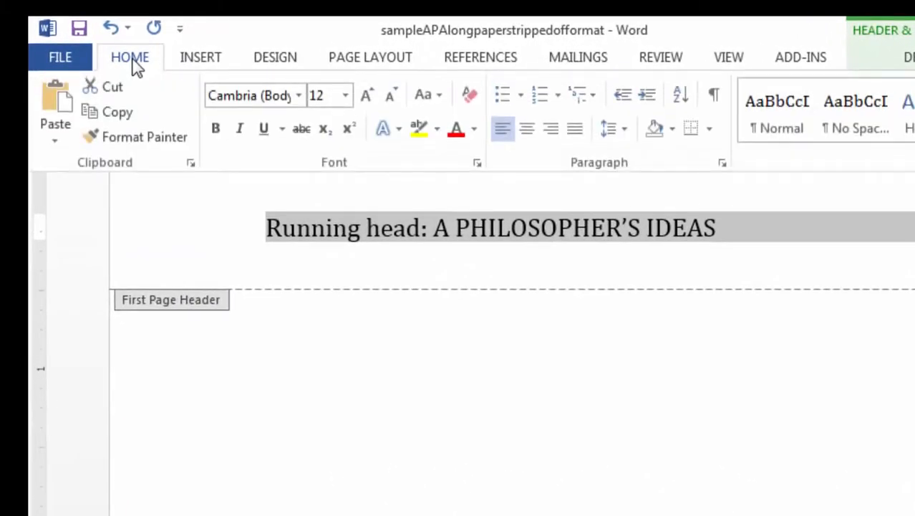
pyautogui.click(240, 95)
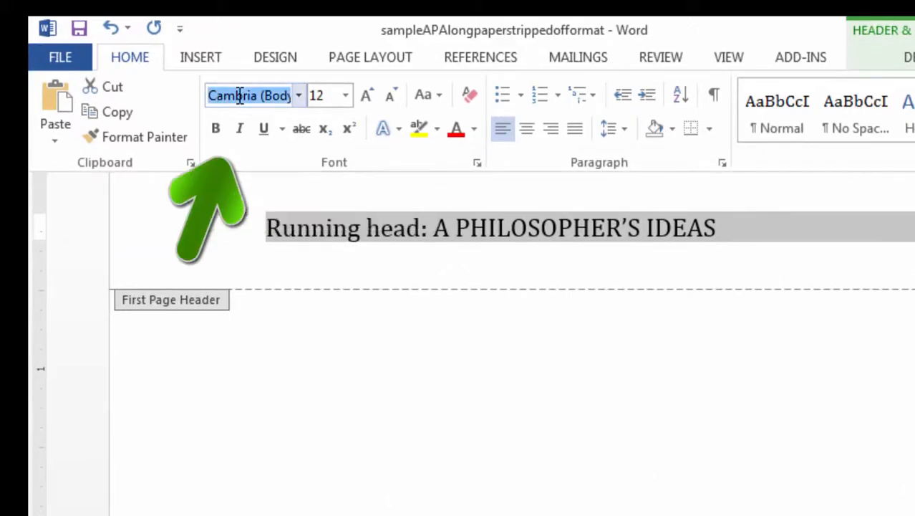
pyautogui.write('Times New Ro')
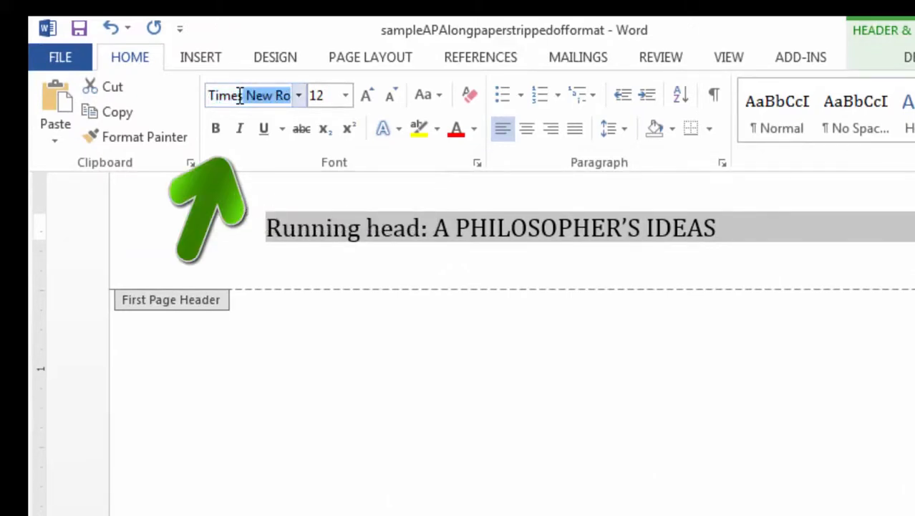
pyautogui.press('Return')
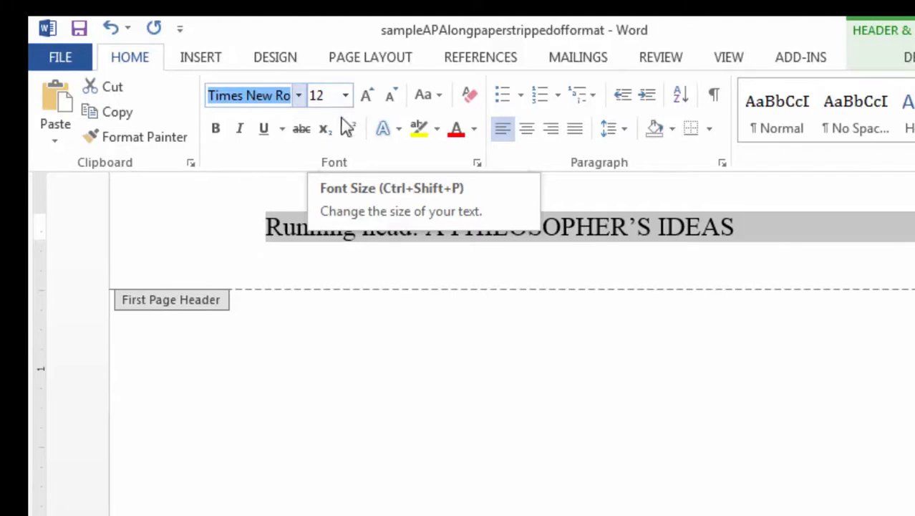
# Copy A PHILOSOPHER'S IDEAS together with the page number, then deselect the header text.
pyautogui.click(566, 237)
pyautogui.click(562, 229)
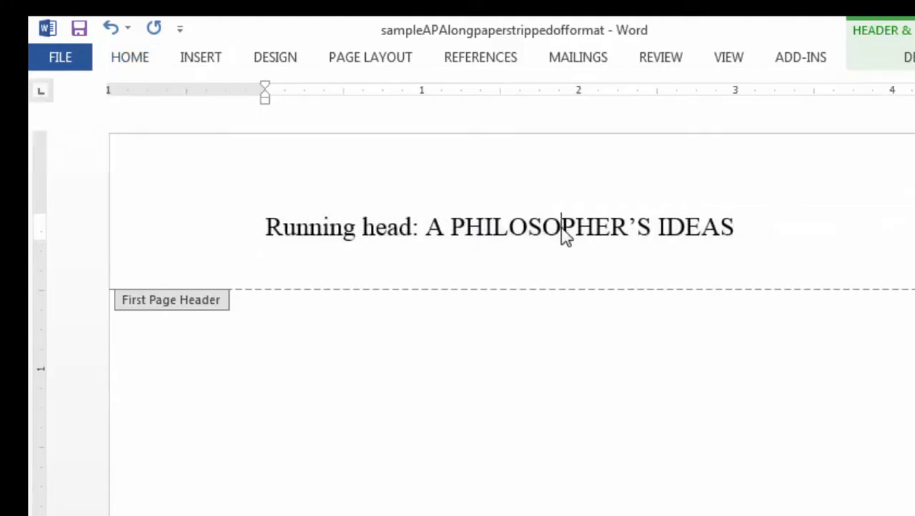
pyautogui.click(431, 230)
pyautogui.moveTo(258, 138); pyautogui.dragTo(775, 137)
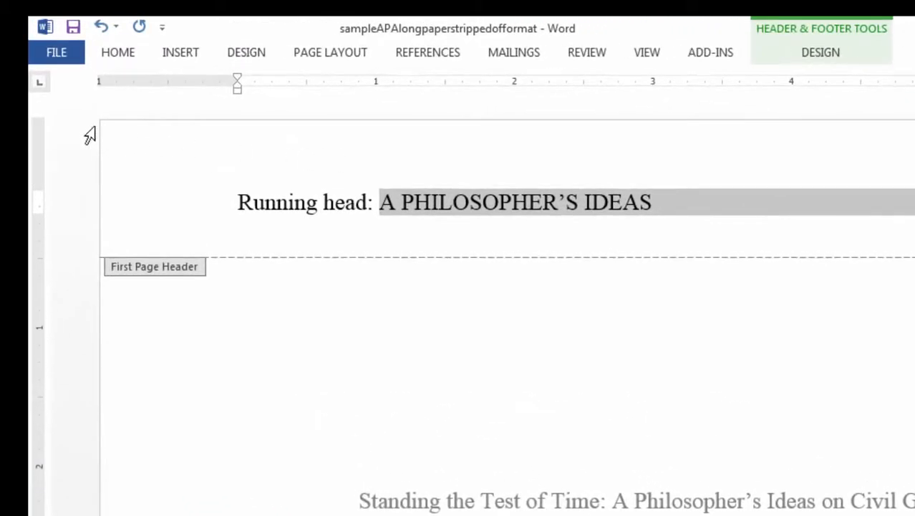
pyautogui.click(121, 54)
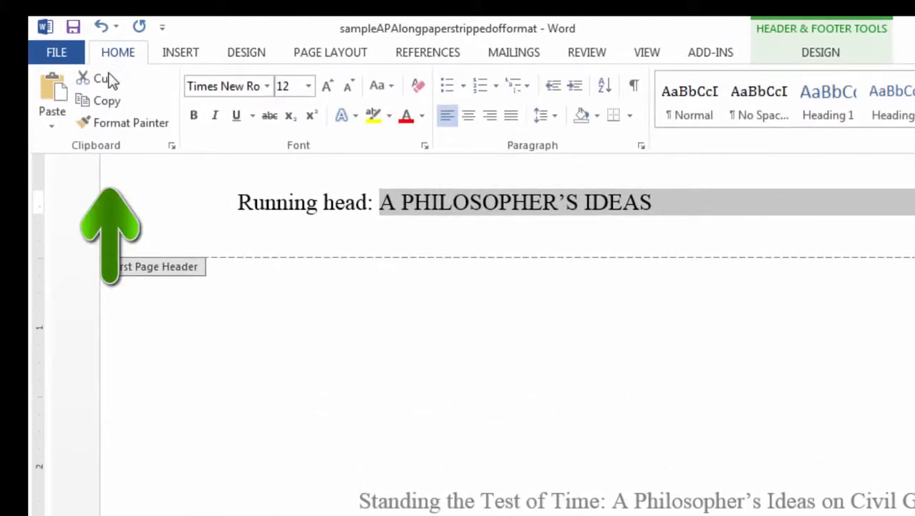
pyautogui.click(106, 108)
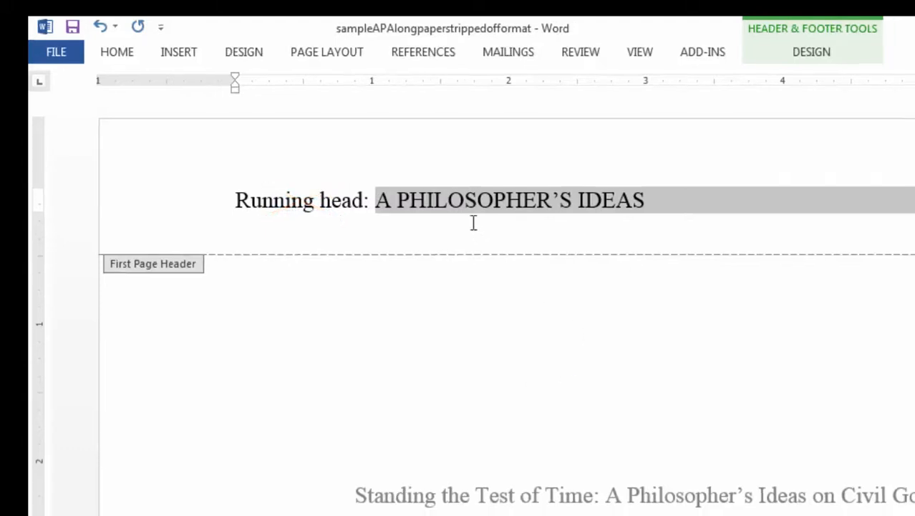
pyautogui.click(385, 176)
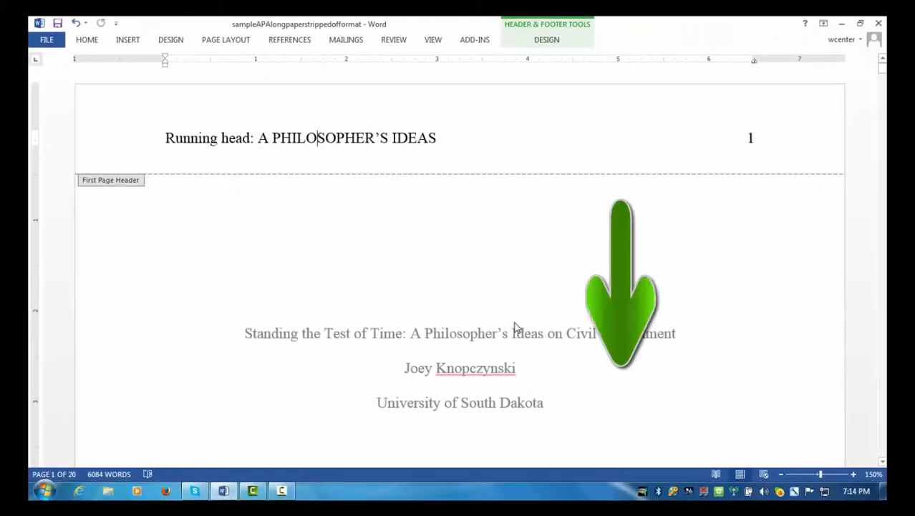
# Scroll to page 2 and start editing its empty header above the Abstract heading.
pyautogui.scroll(-10, 514, 327)
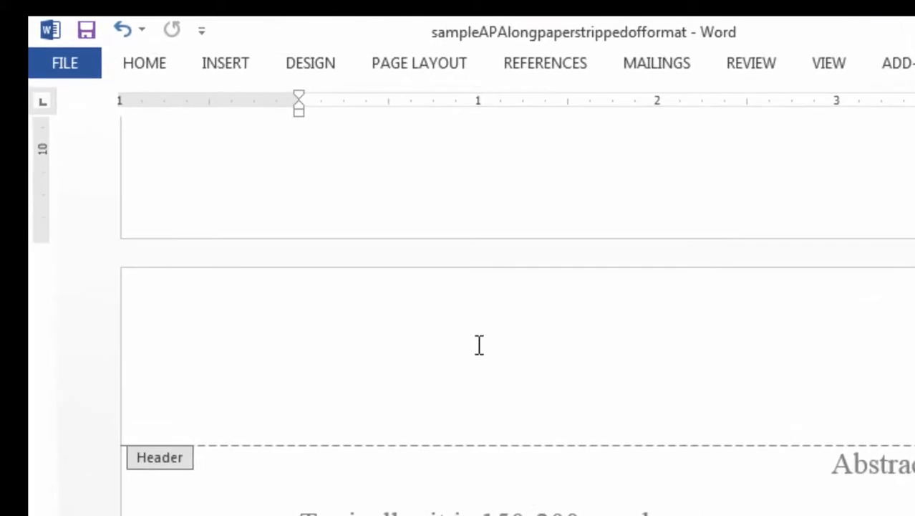
pyautogui.click(343, 341)
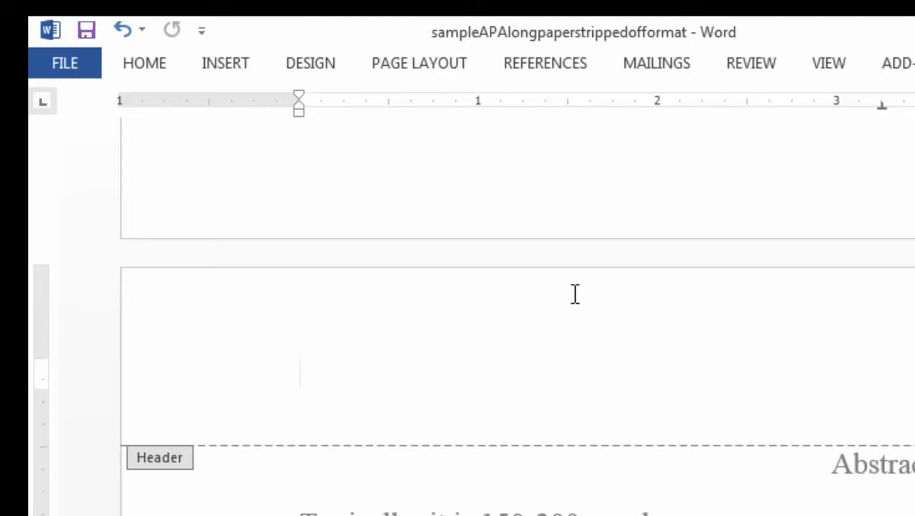
pyautogui.click(444, 71)
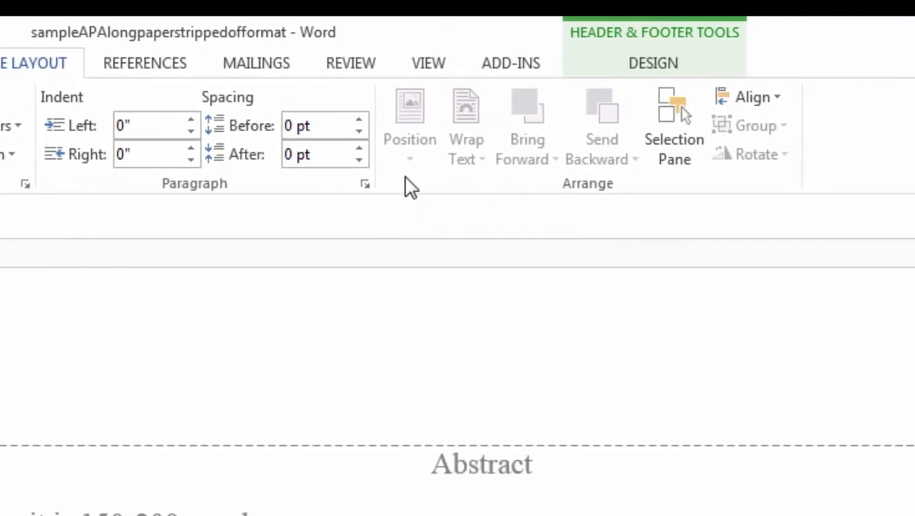
# Clear the page 2 header's tab stops and set a single right-aligned tab at 6.5".
pyautogui.click(364, 185)
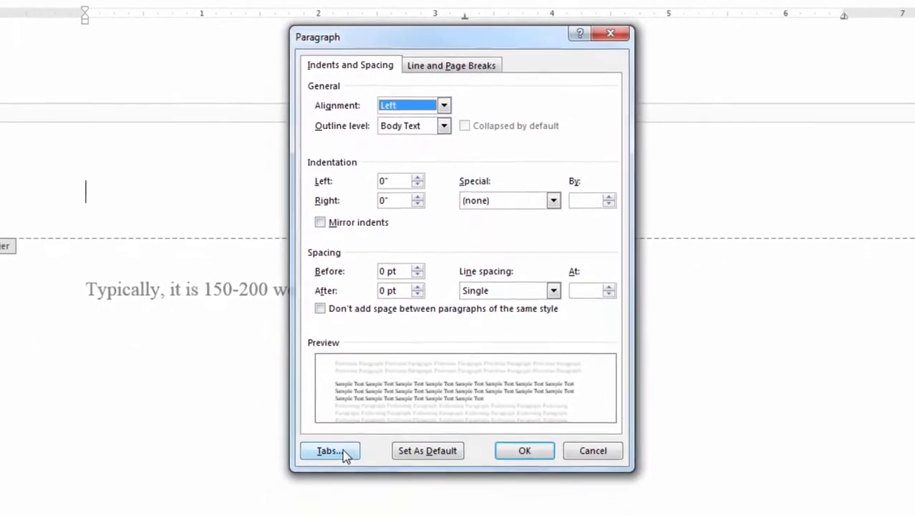
pyautogui.click(331, 446)
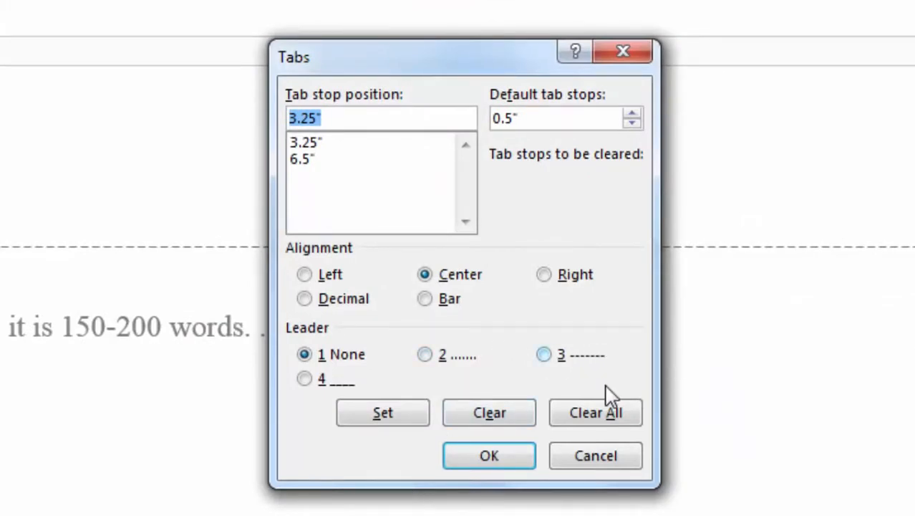
pyautogui.click(604, 414)
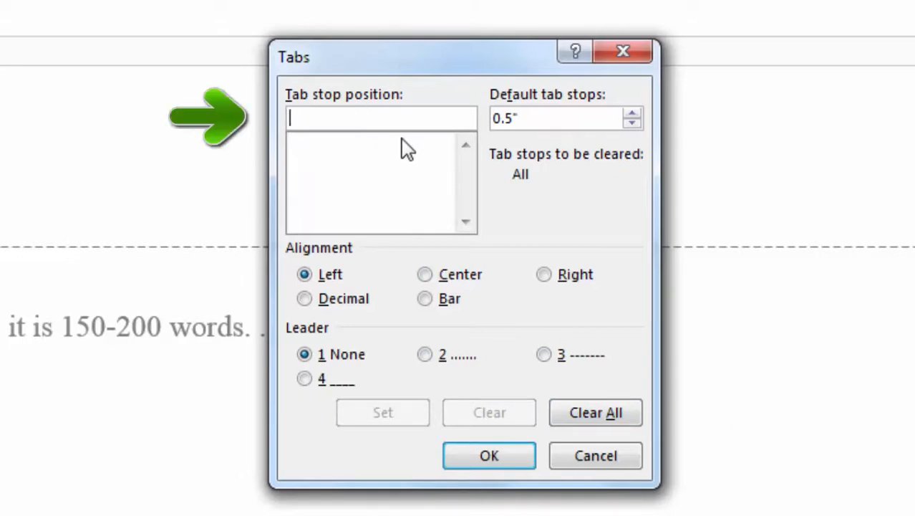
pyautogui.write('6.5')
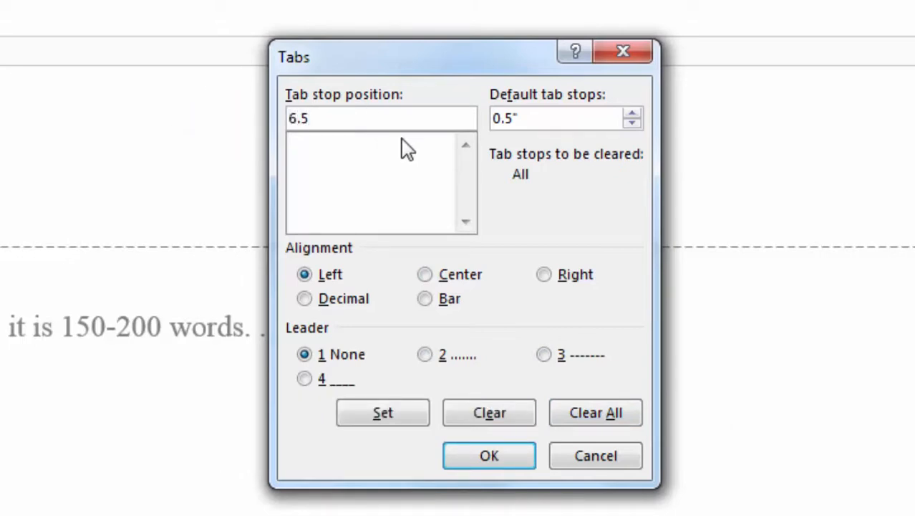
pyautogui.click(545, 275)
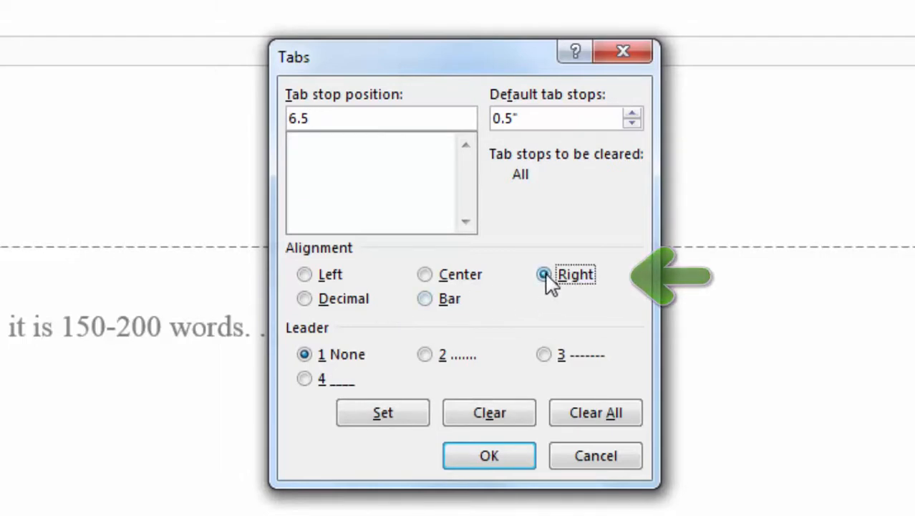
pyautogui.click(407, 420)
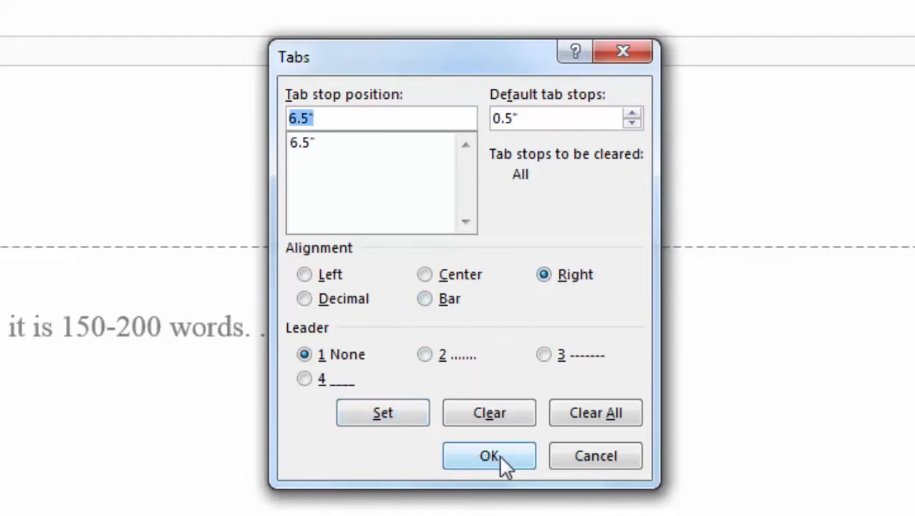
pyautogui.click(501, 461)
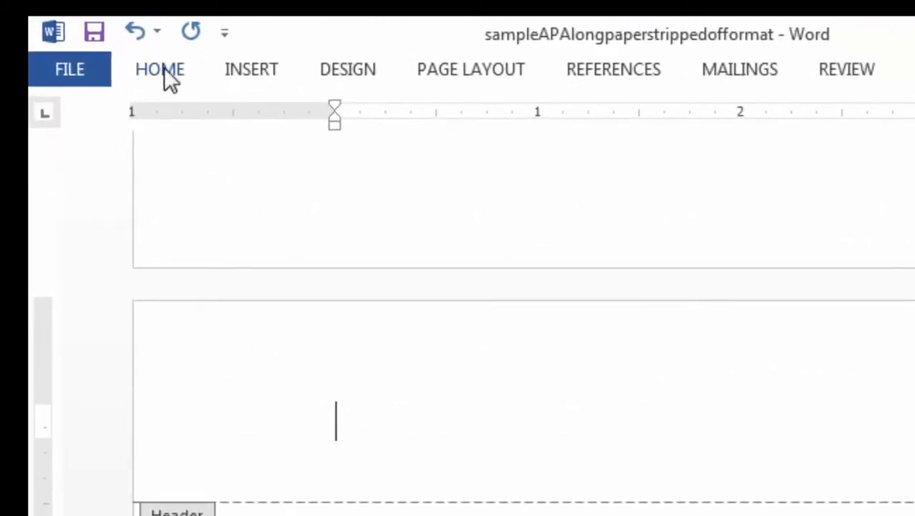
# Paste the copied A PHILOSOPHER'S IDEAS and page number into the page 2 header.
pyautogui.click(164, 67)
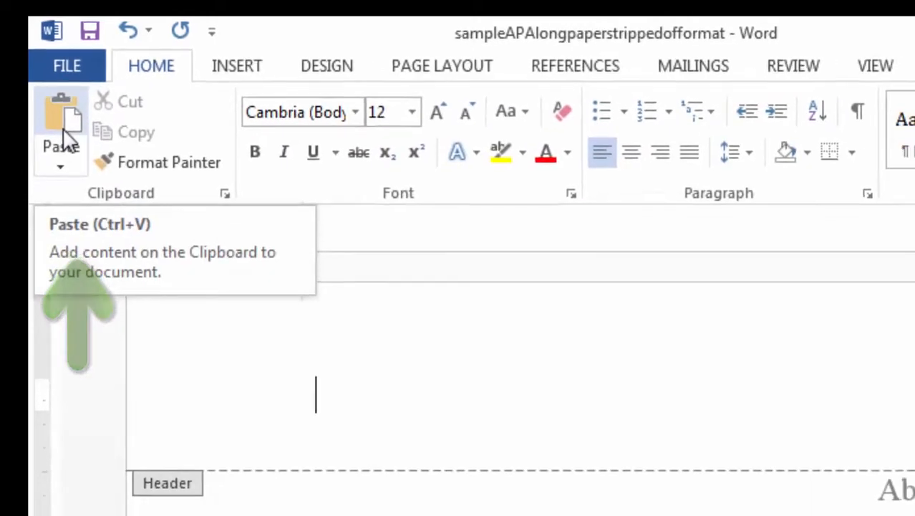
pyautogui.click(63, 133)
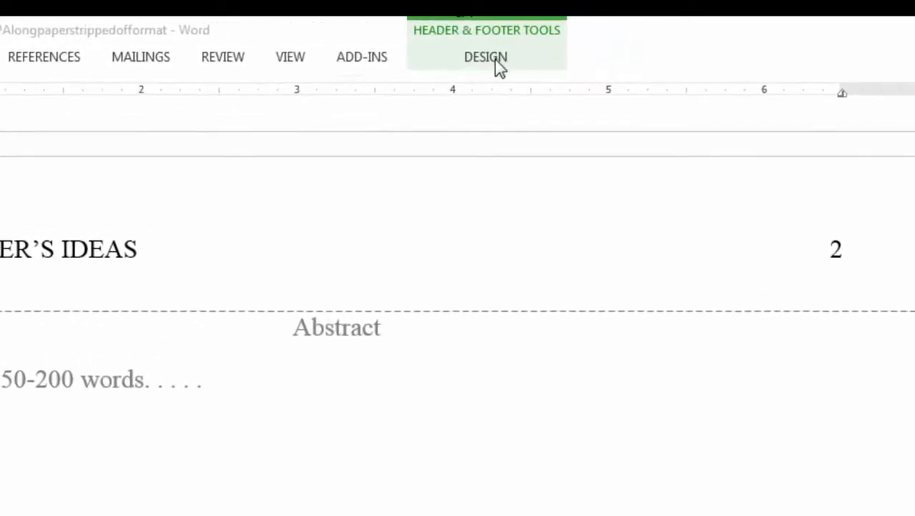
# Close header editing with the 'A PHILOSOPHER'S IDEAS' running head in place and return to the body.
pyautogui.click(488, 58)
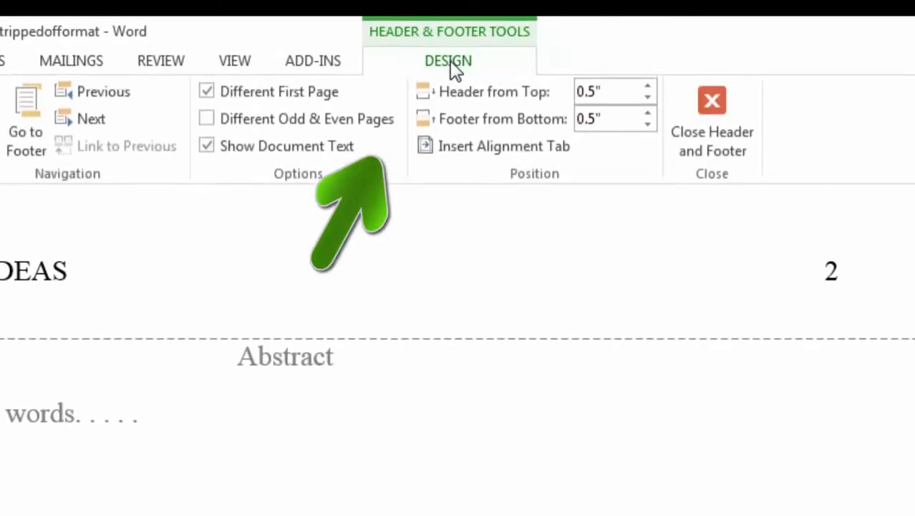
pyautogui.click(711, 104)
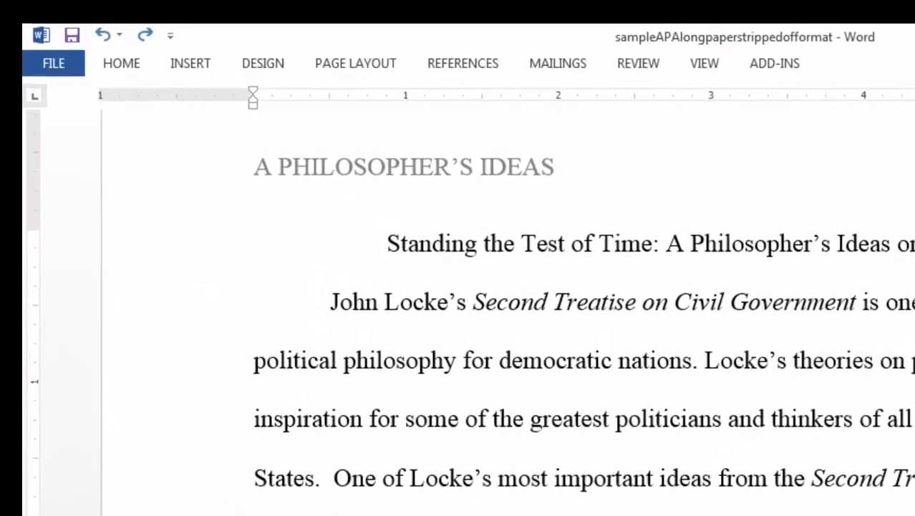
# Insert footnote 1 after 'government.' reading 'The text for my footnote', then return to the body text.
pyautogui.click(466, 71)
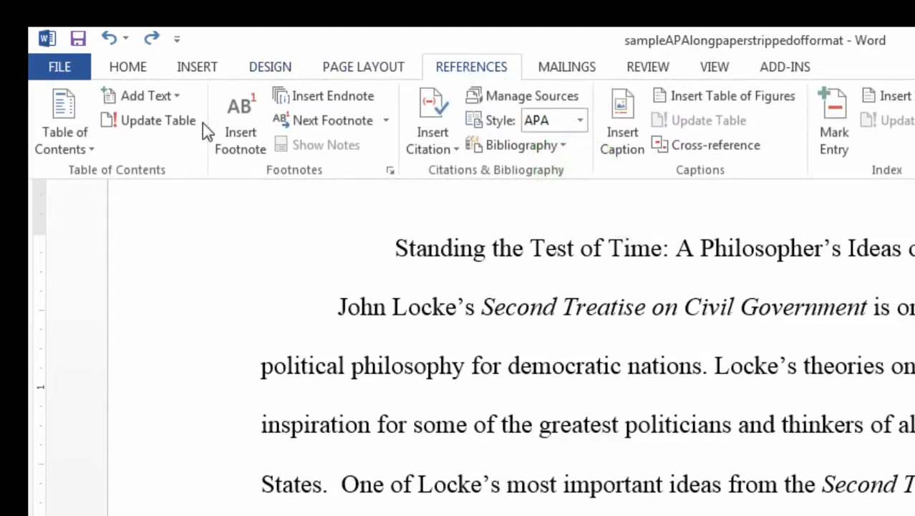
pyautogui.click(240, 132)
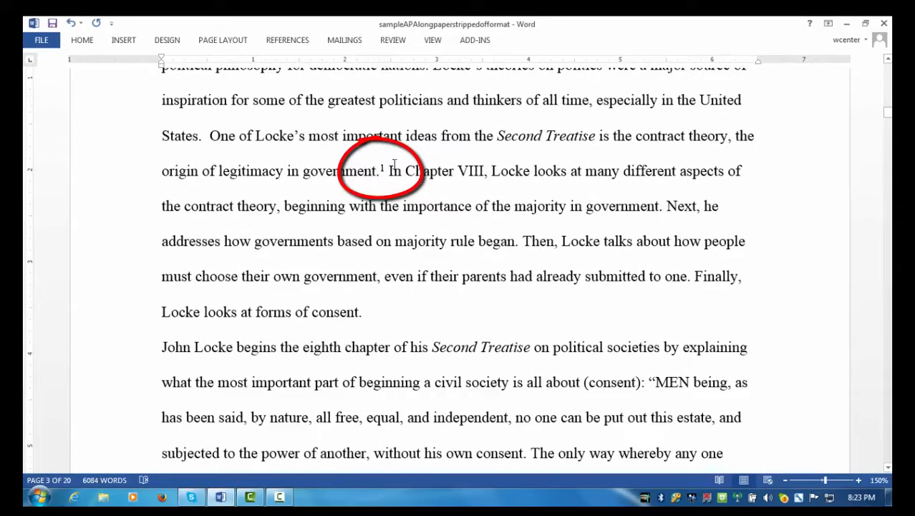
pyautogui.scroll(-2, 373, 249)
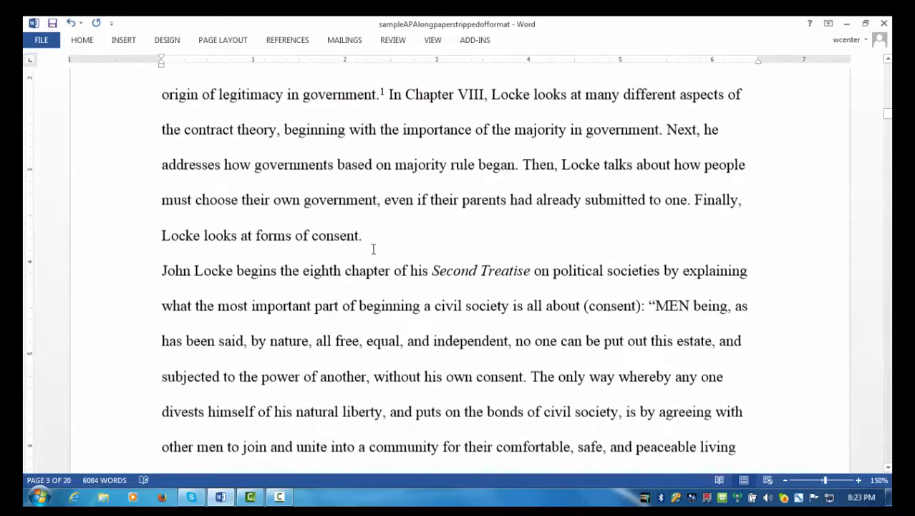
pyautogui.scroll(-5, 373, 248)
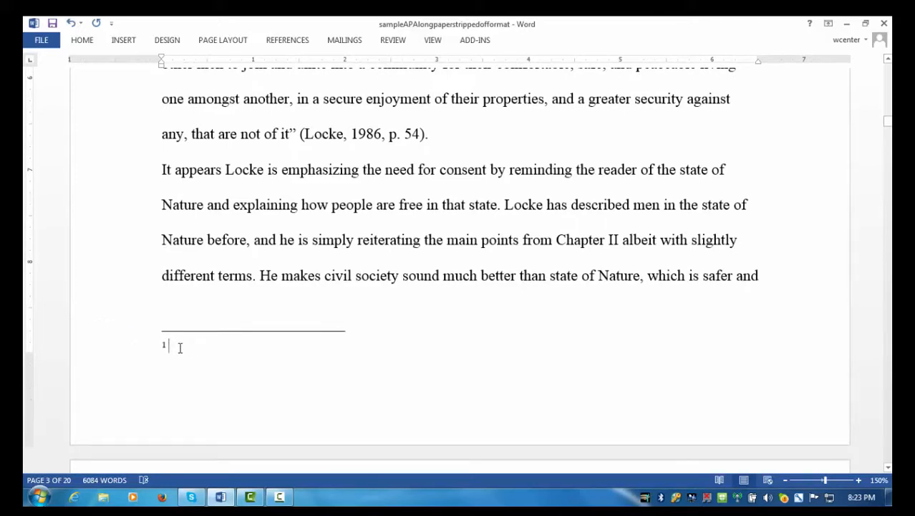
pyautogui.write('The text')
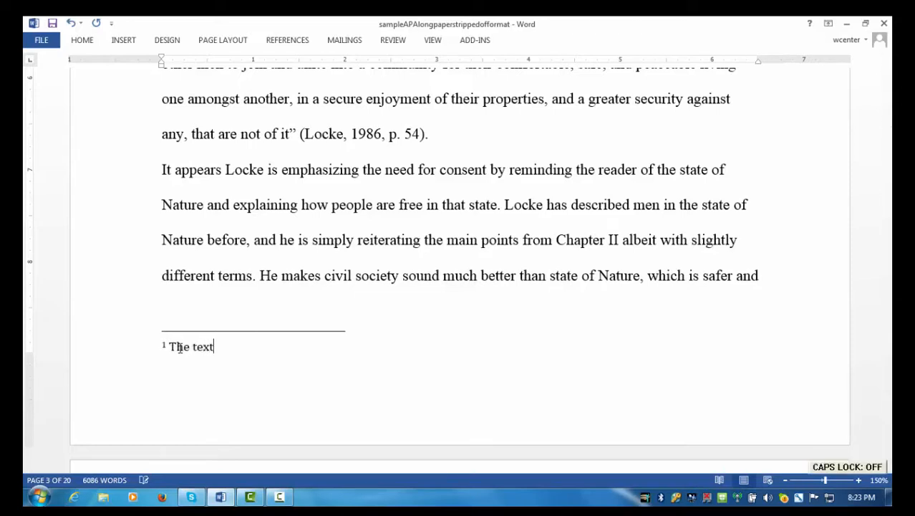
pyautogui.write(' for')
pyautogui.press('BackSpace')
pyautogui.write('r m')
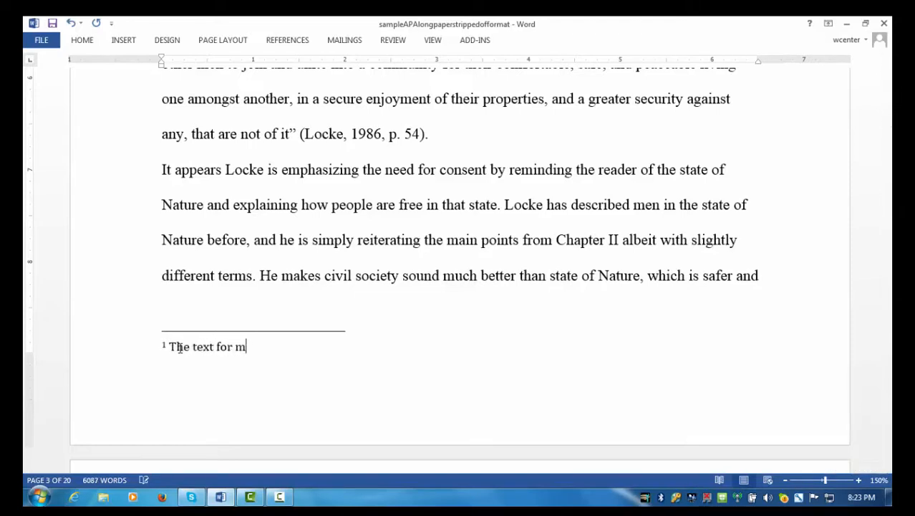
pyautogui.write('y footnote')
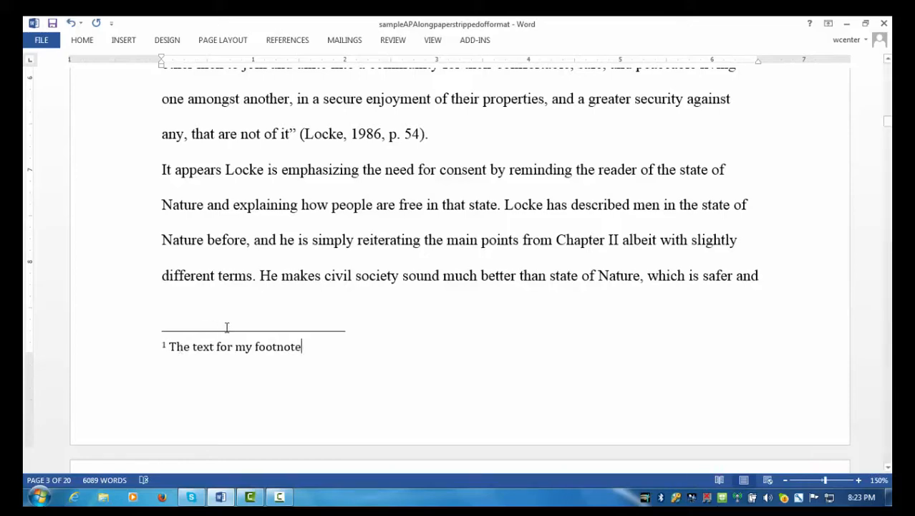
pyautogui.click(254, 327)
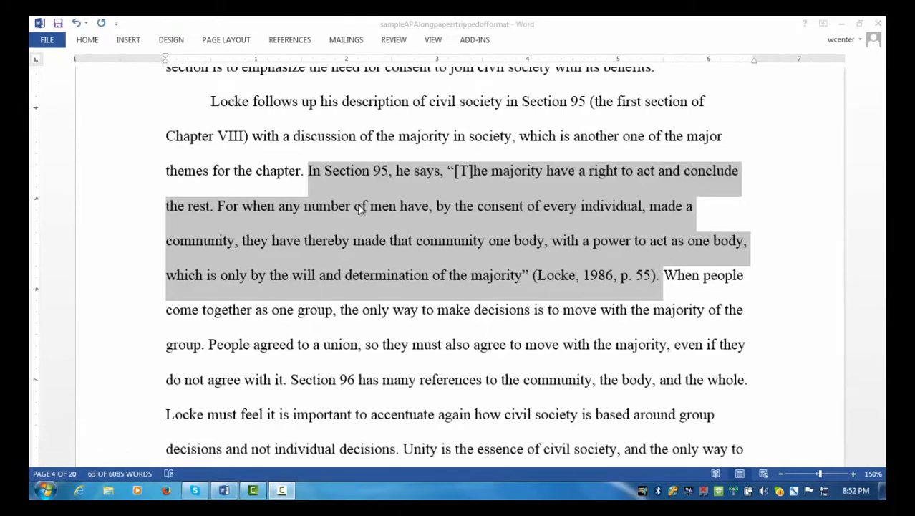
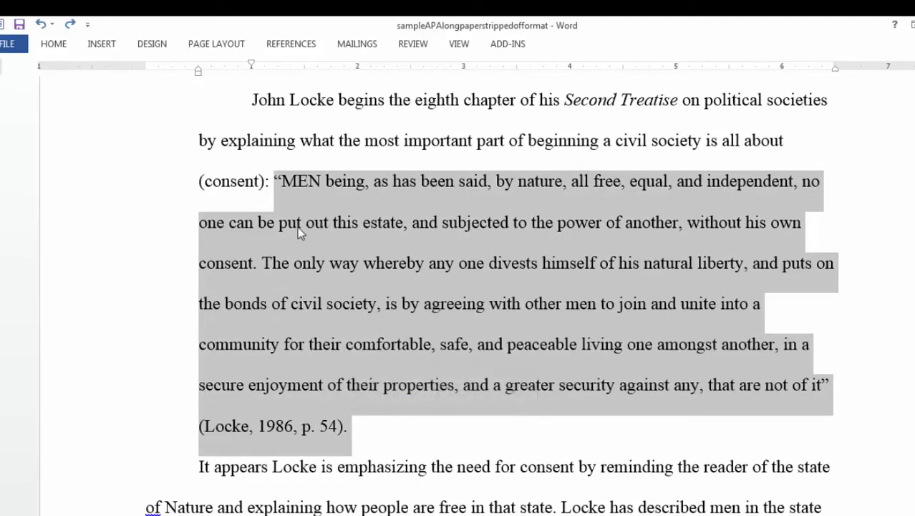
# Move Locke's quotation after '(consent):' onto its own paragraph and indent it as a block.
pyautogui.click(273, 179)
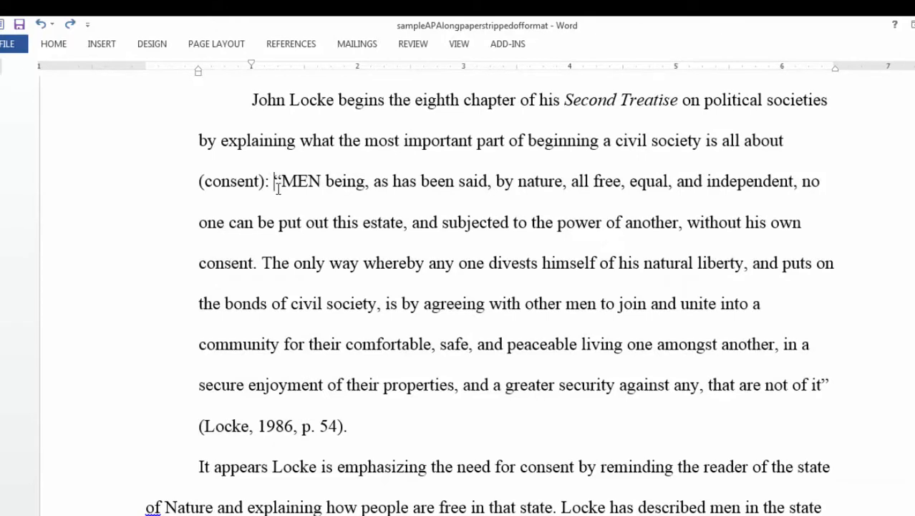
pyautogui.press('Return')
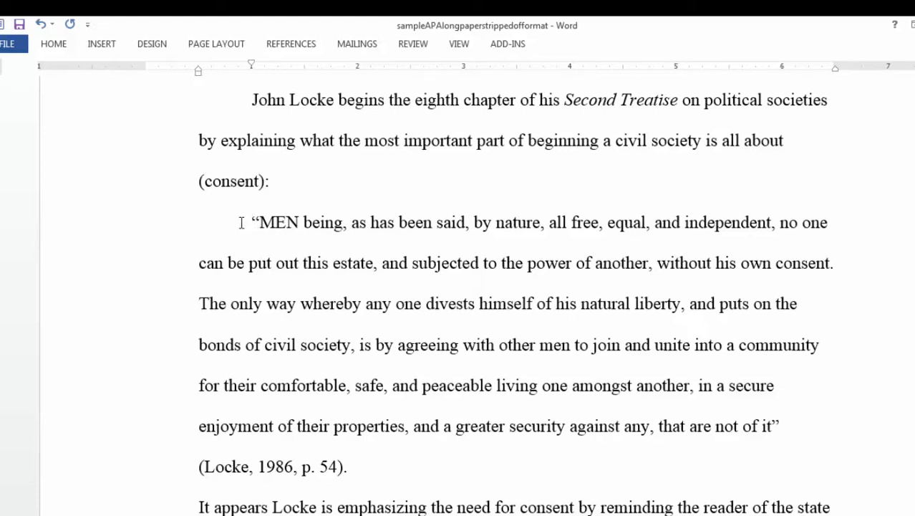
pyautogui.press('BackSpace')
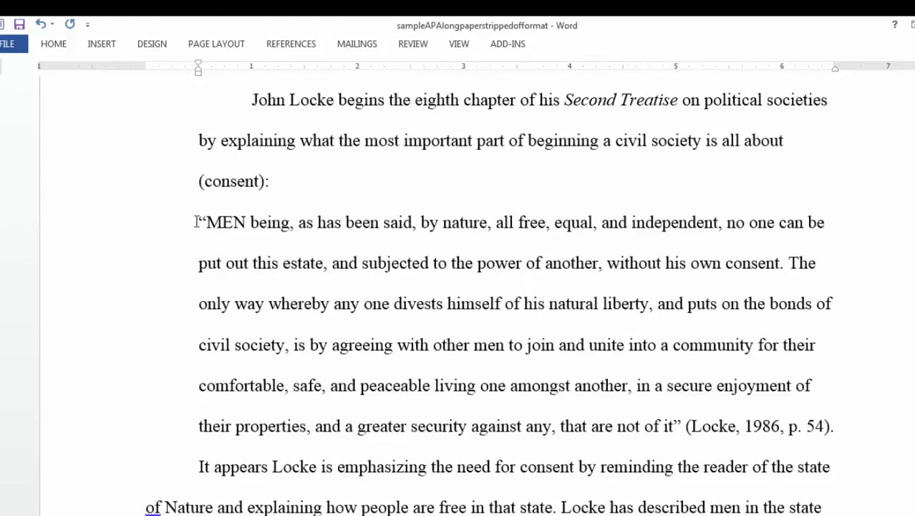
pyautogui.moveTo(196, 221); pyautogui.dragTo(837, 421)
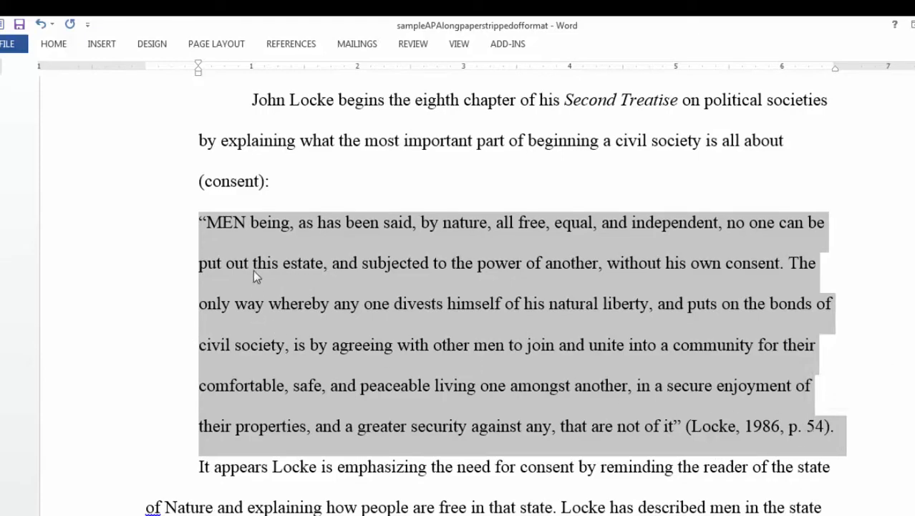
pyautogui.click(53, 46)
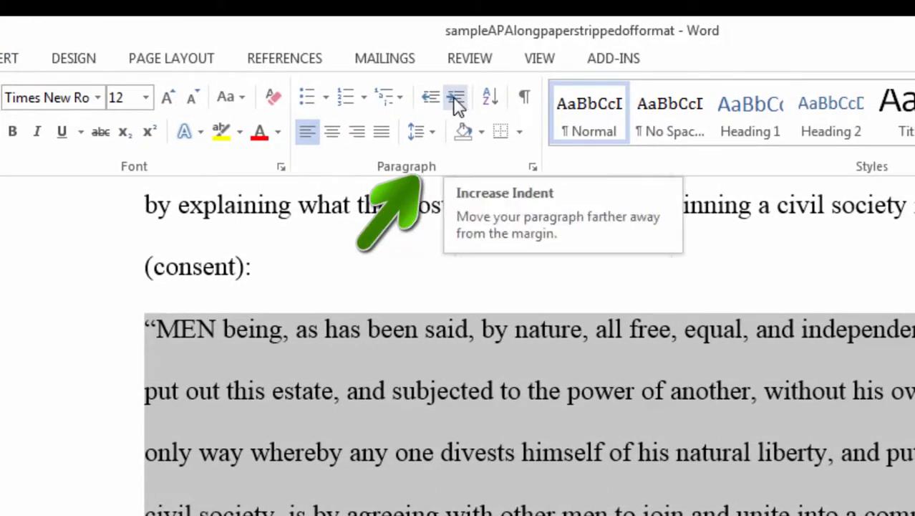
pyautogui.click(456, 101)
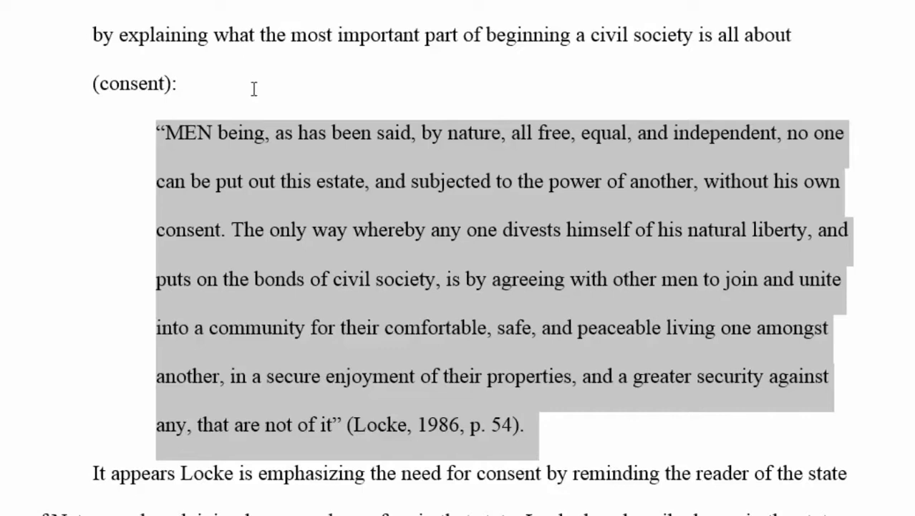
# Delete the opening and closing quotation marks around the Locke block quote.
pyautogui.click(266, 154)
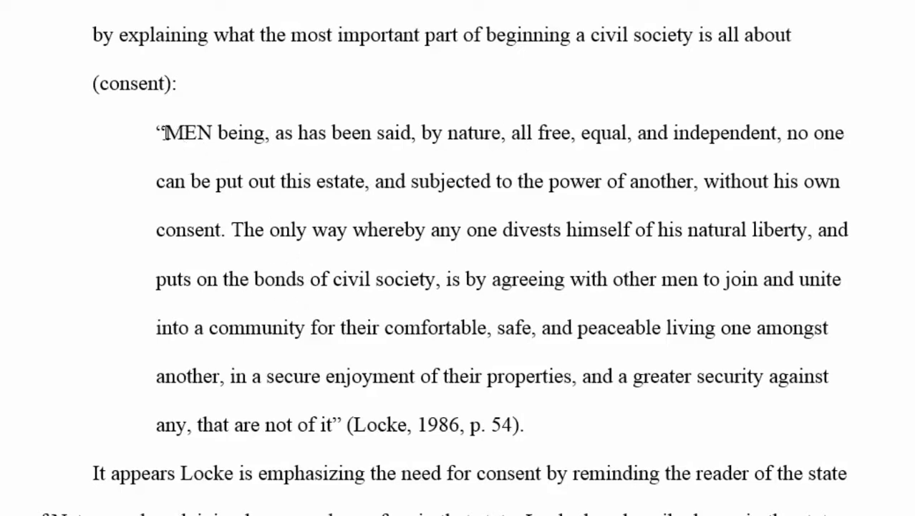
pyautogui.click(164, 133)
pyautogui.press('BackSpace')
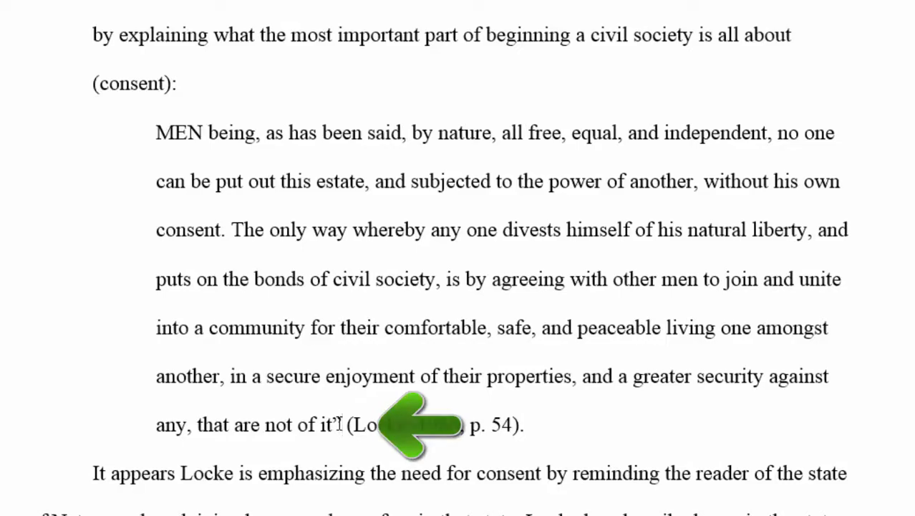
pyautogui.press('BackSpace')
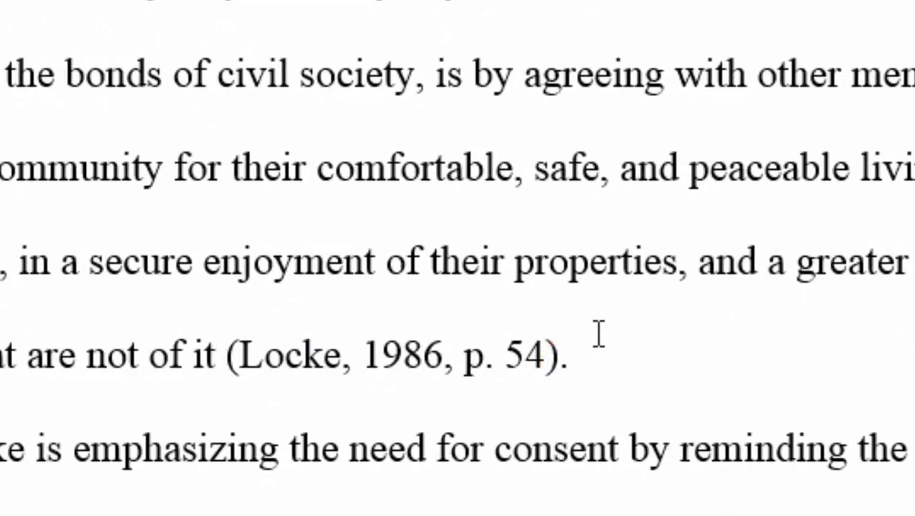
# Move the final period from after (Locke, 1986, p. 54) to before the citation.
pyautogui.click(571, 356)
pyautogui.press('BackSpace')
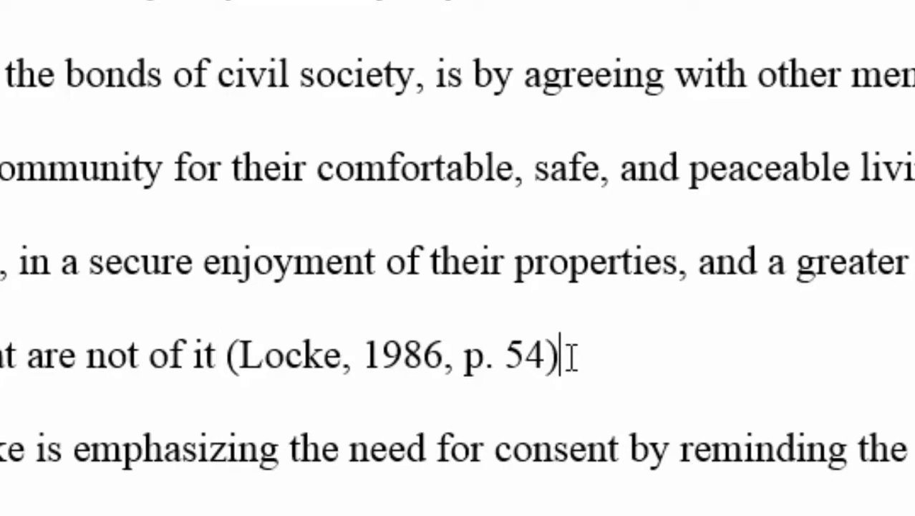
pyautogui.click(218, 357)
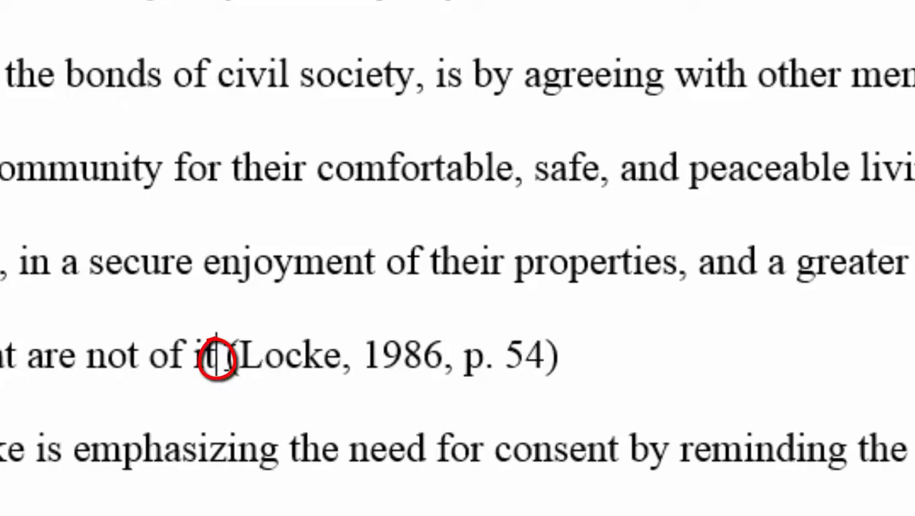
pyautogui.write('.')
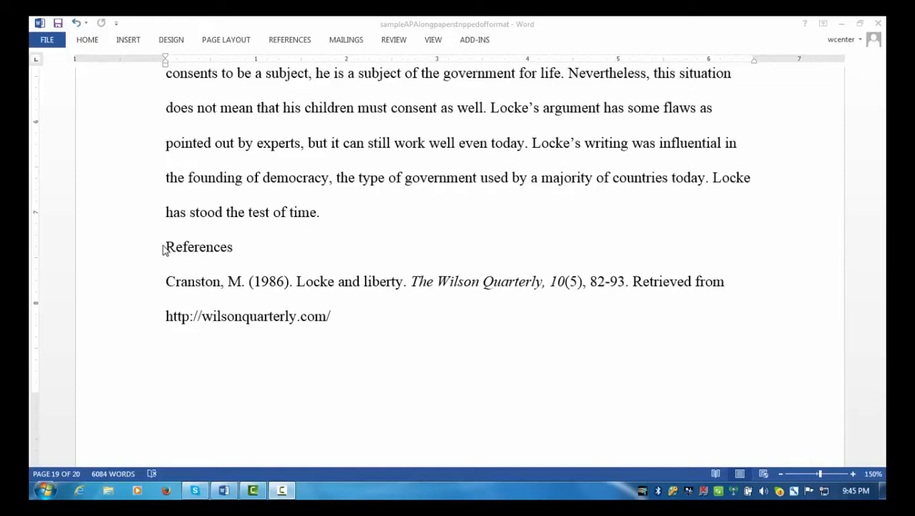
# Insert a page break before the References heading so it begins page 20.
pyautogui.click(166, 249)
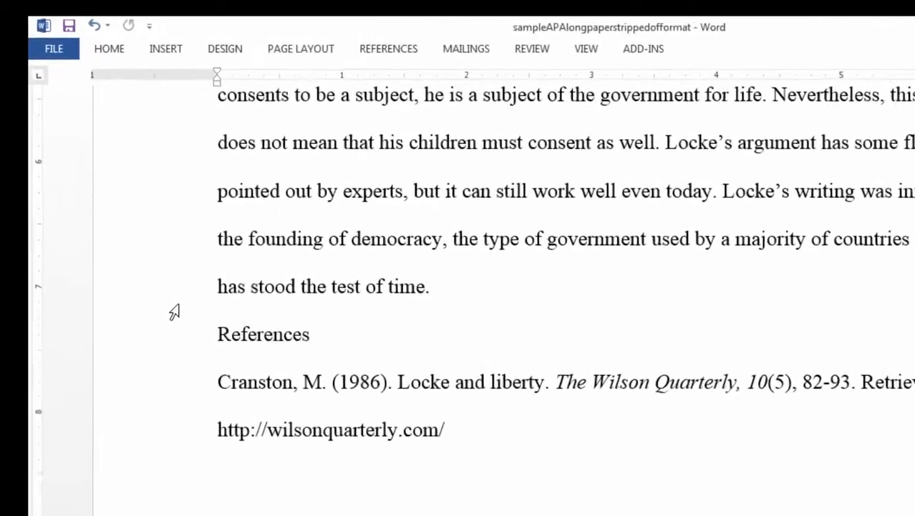
pyautogui.click(229, 58)
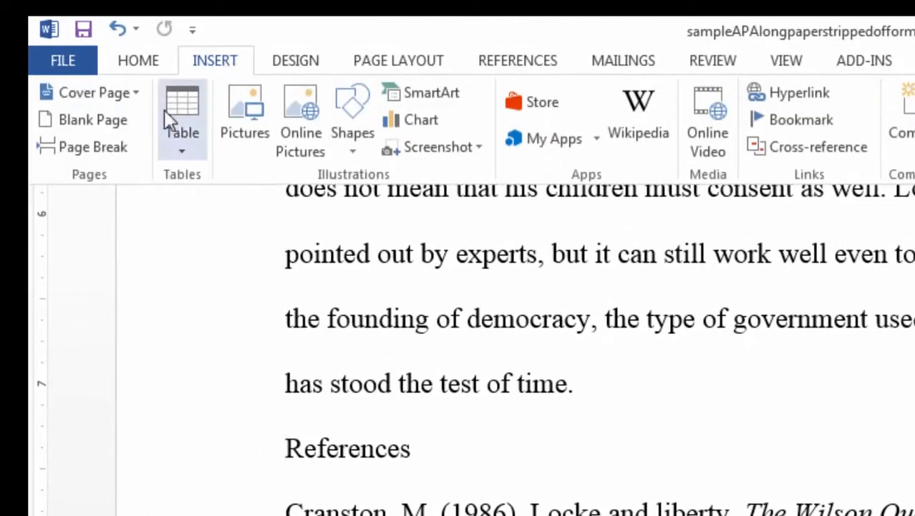
pyautogui.click(105, 153)
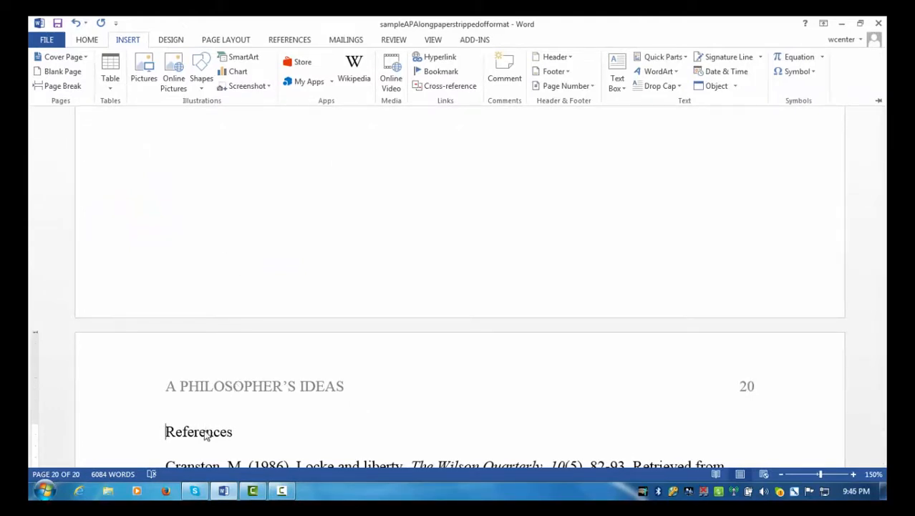
pyautogui.hotkey('ctrl', 'F1')
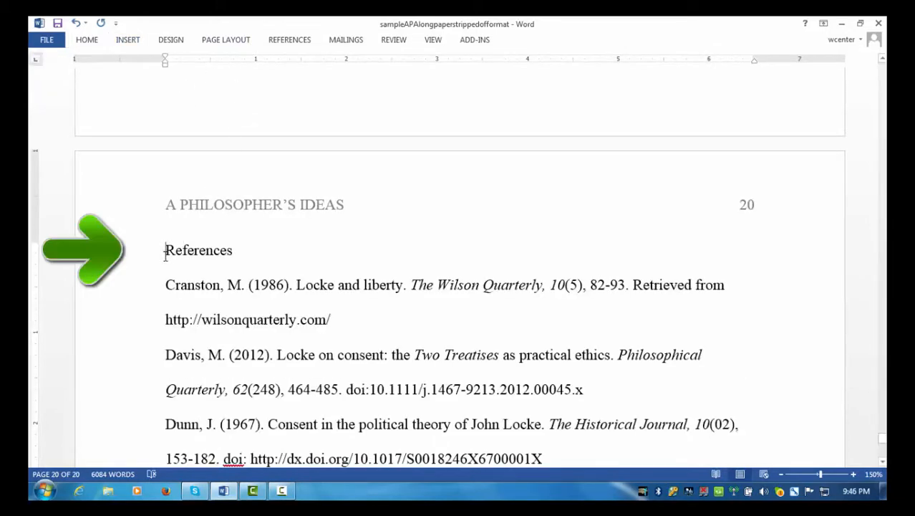
# Center the References heading on page 20.
pyautogui.moveTo(165, 254); pyautogui.dragTo(233, 255)
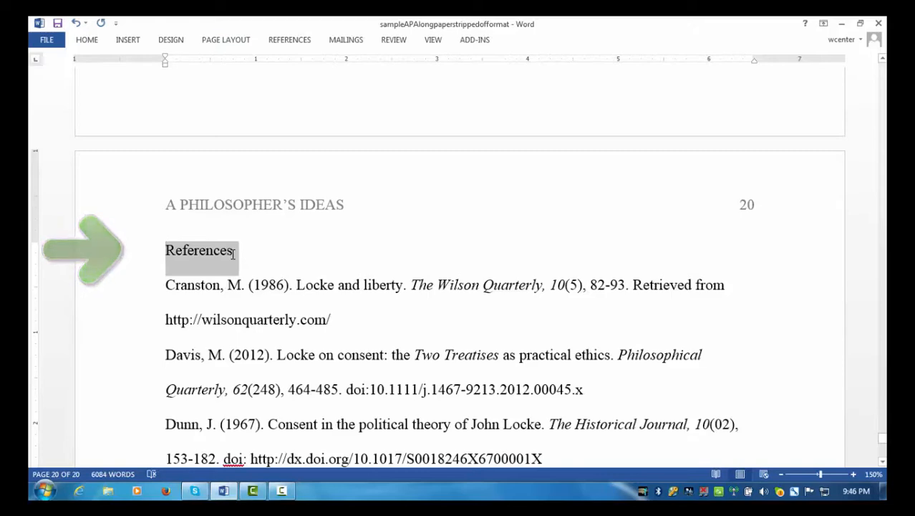
pyautogui.click(89, 42)
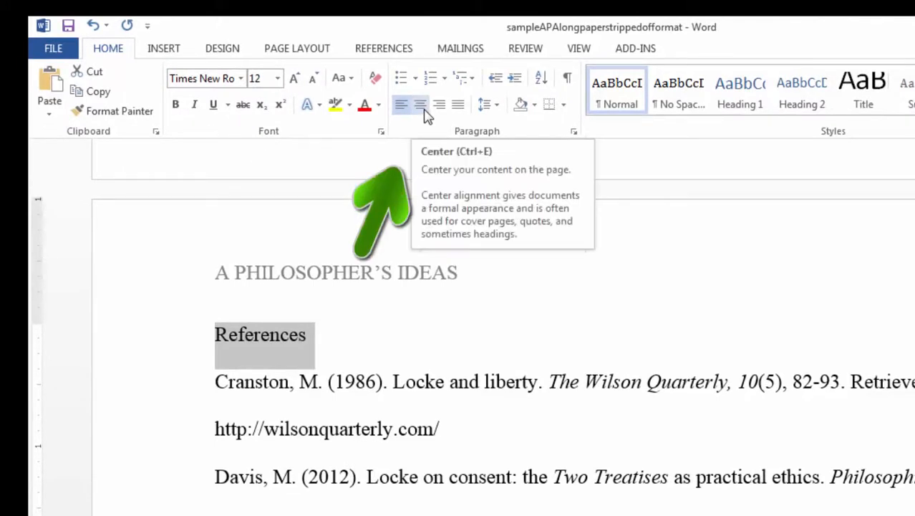
pyautogui.click(424, 110)
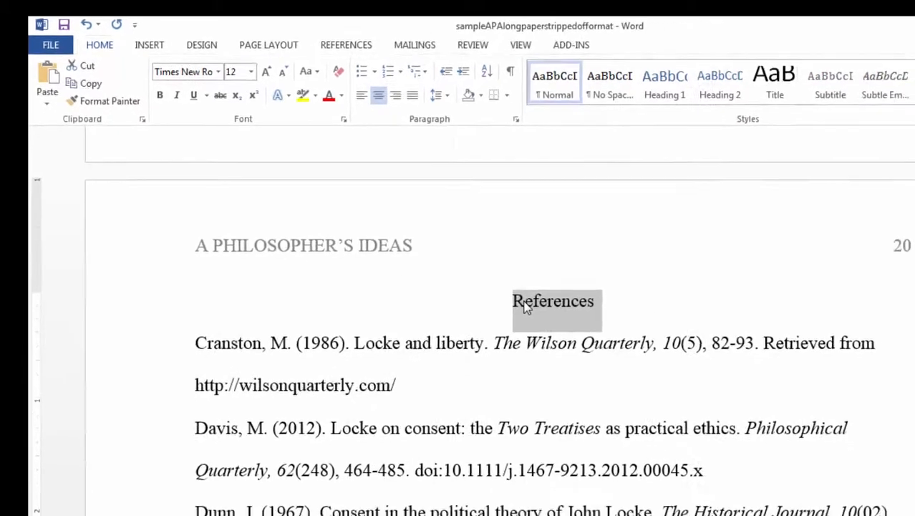
pyautogui.click(583, 341)
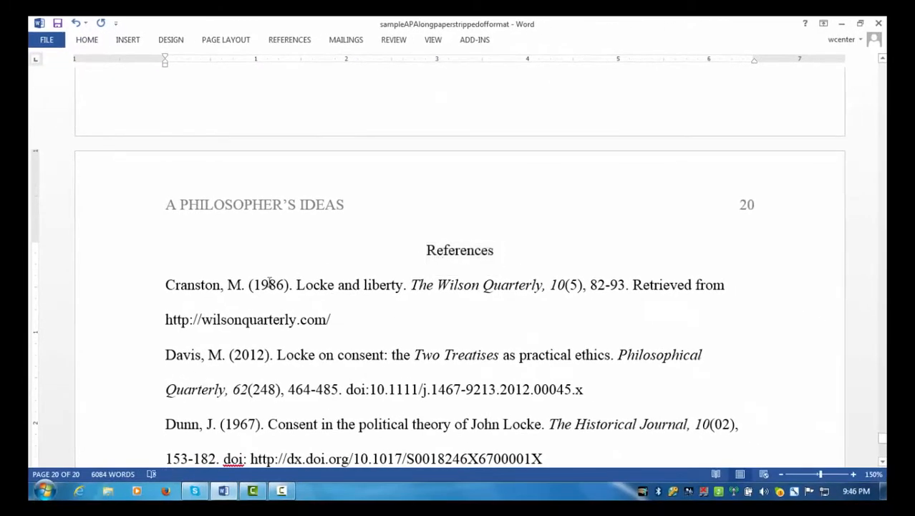
# Select all six reference entries, Cranston through Tarlton.
pyautogui.scroll(-2, 273, 277)
pyautogui.scroll(-1, 273, 276)
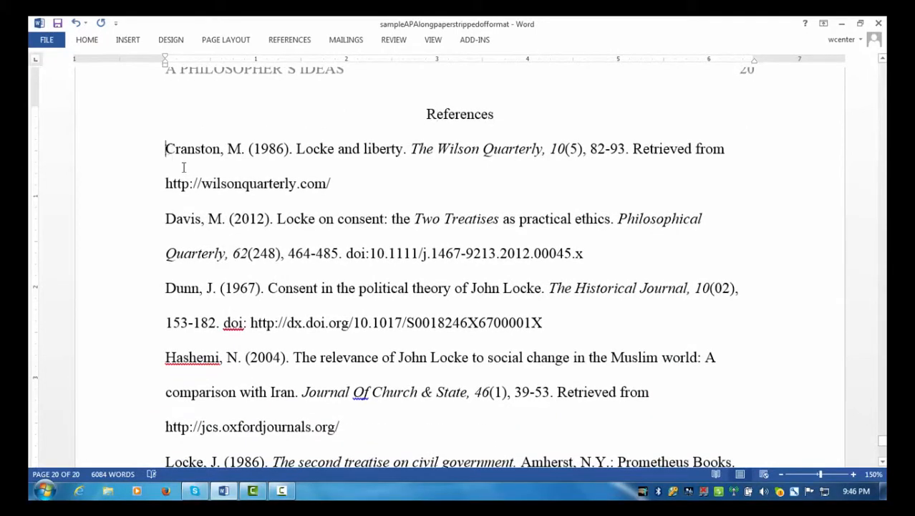
pyautogui.moveTo(186, 164); pyautogui.dragTo(510, 289)
pyautogui.scroll(2, 501, 289)
pyautogui.scroll(5, 502, 289)
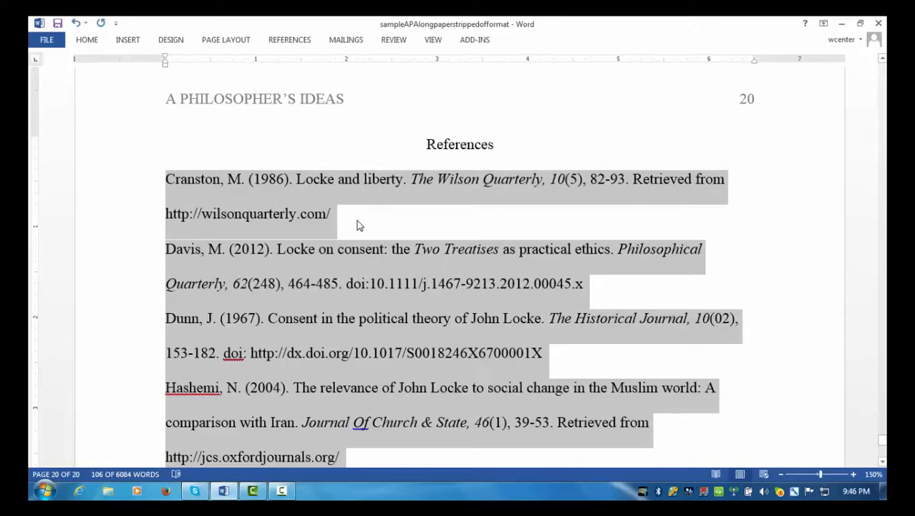
# Give the selected reference entries a 0.5" hanging indent through Line Spacing Options, staying double-spaced.
pyautogui.click(89, 41)
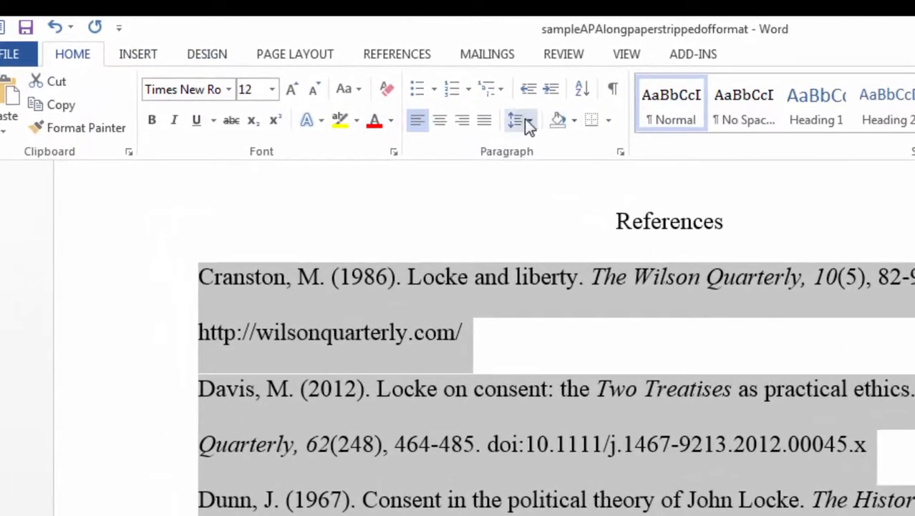
pyautogui.click(526, 120)
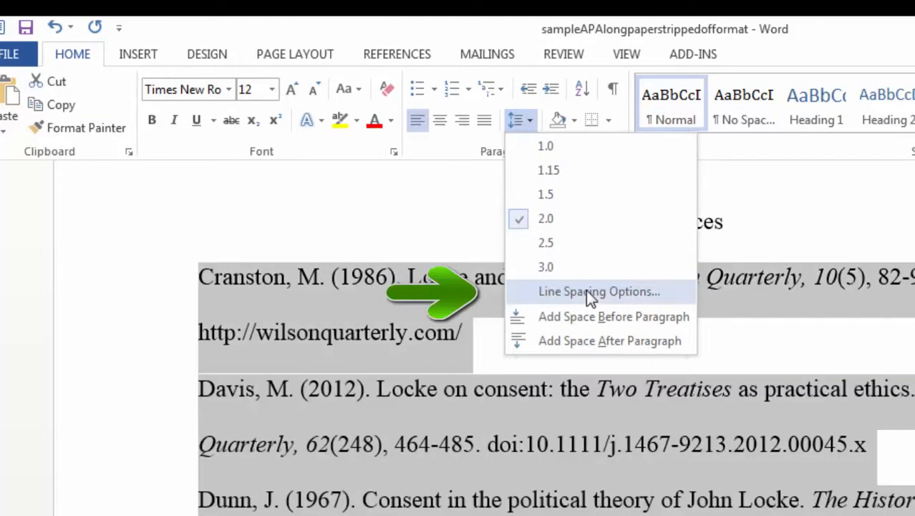
pyautogui.click(591, 292)
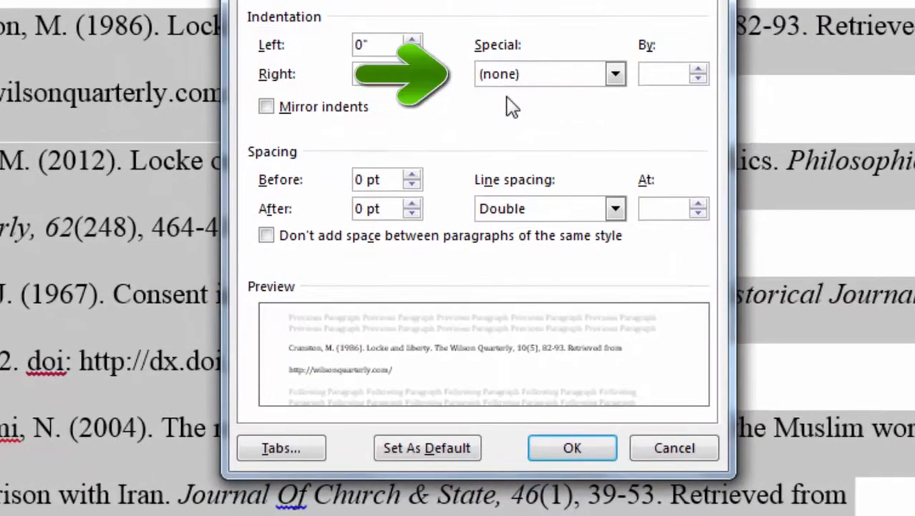
pyautogui.click(615, 74)
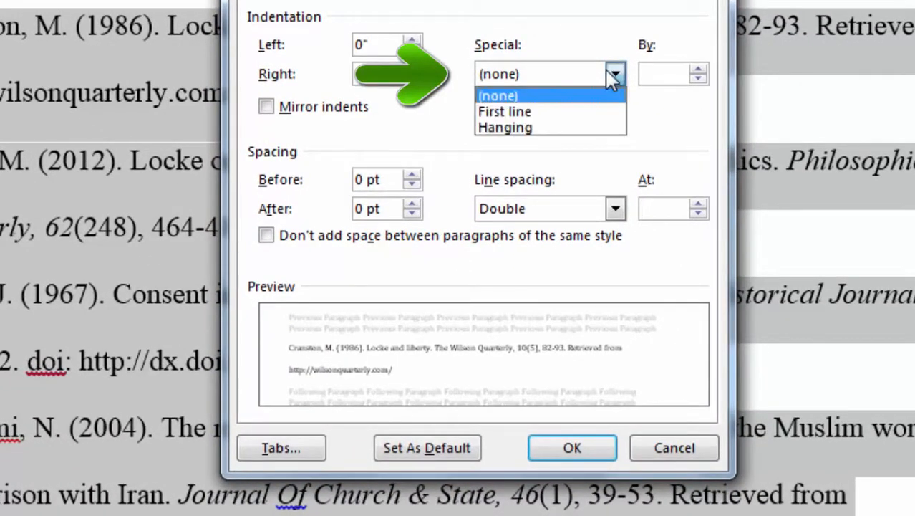
pyautogui.click(564, 129)
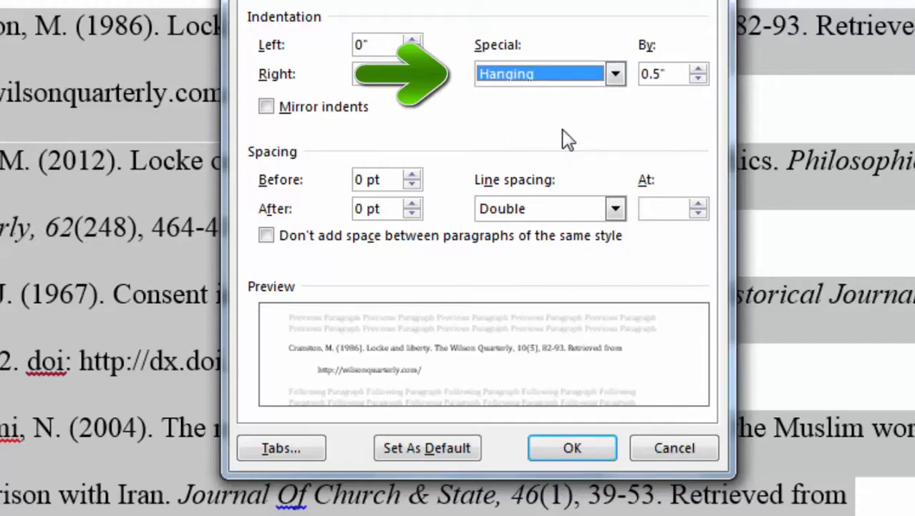
pyautogui.click(572, 449)
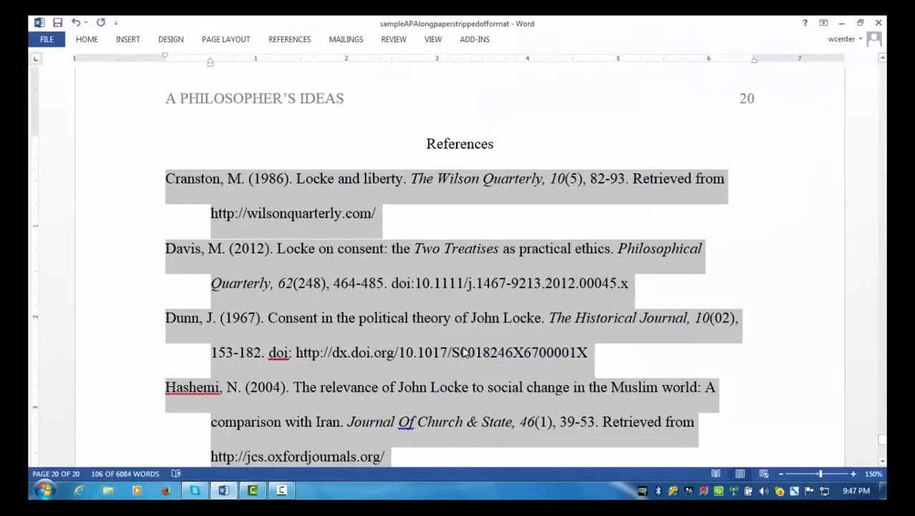
pyautogui.scroll(-1, 492, 318)
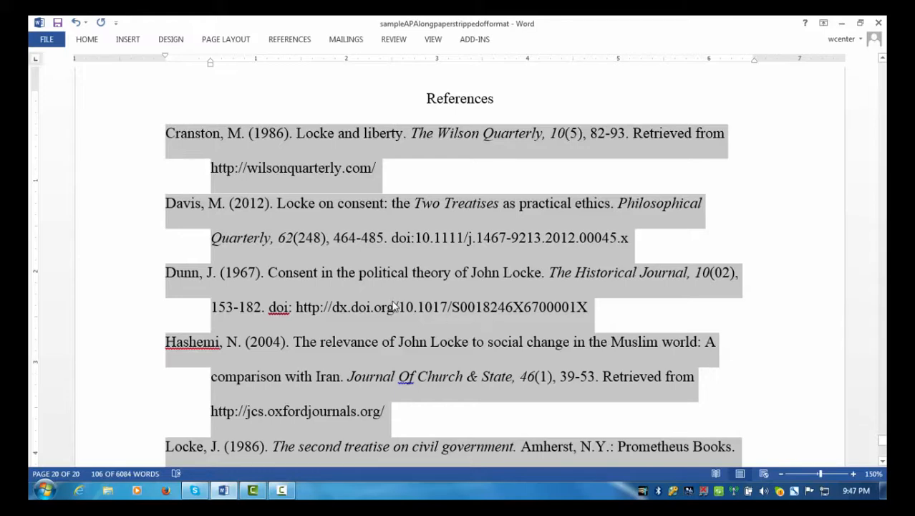
pyautogui.click(393, 306)
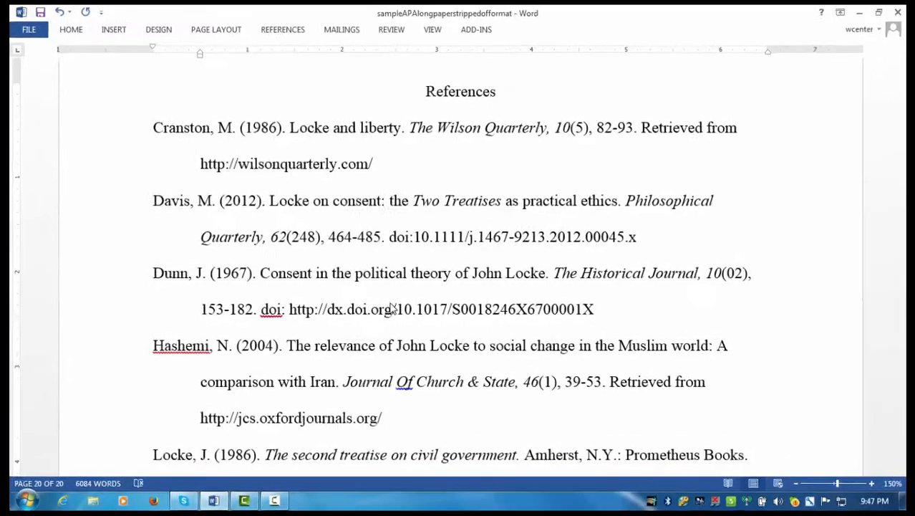